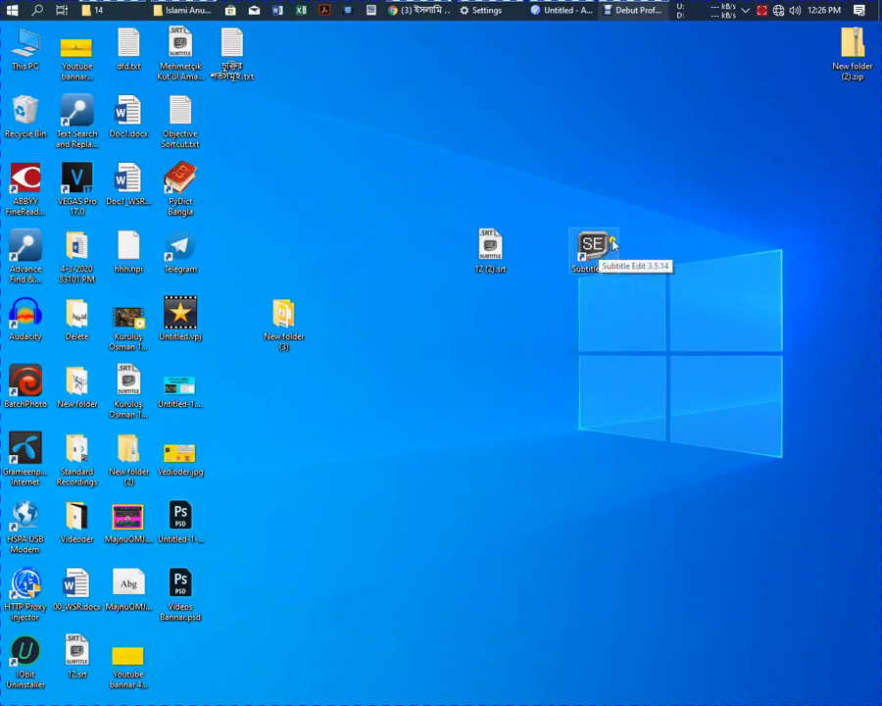
Step: Launch Subtitle Edit and, in its general settings, enable auto save and set auto-backup to every minute
double_click(606, 244)
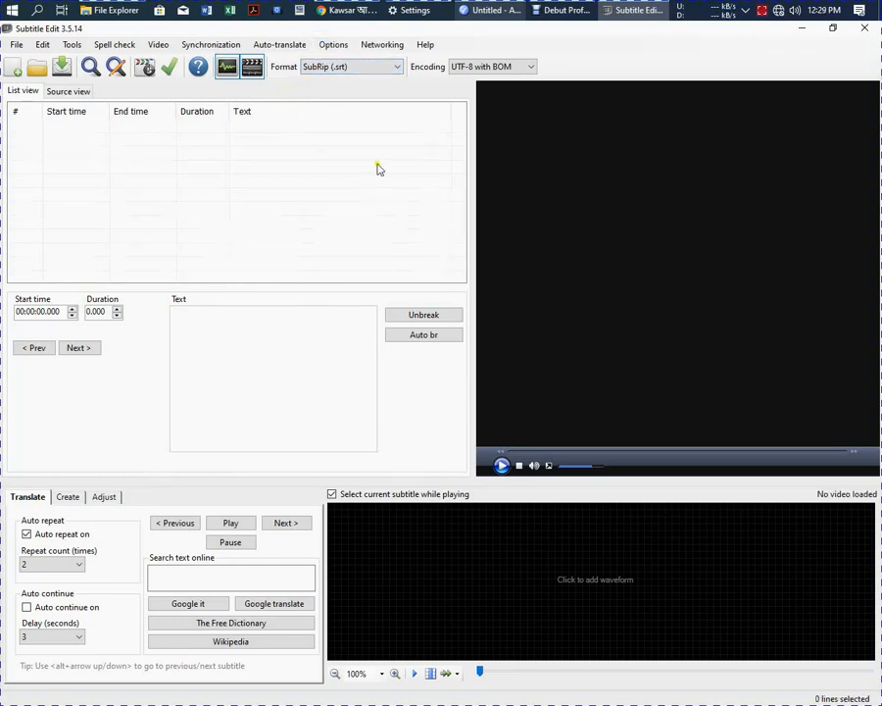
left_click(335, 46)
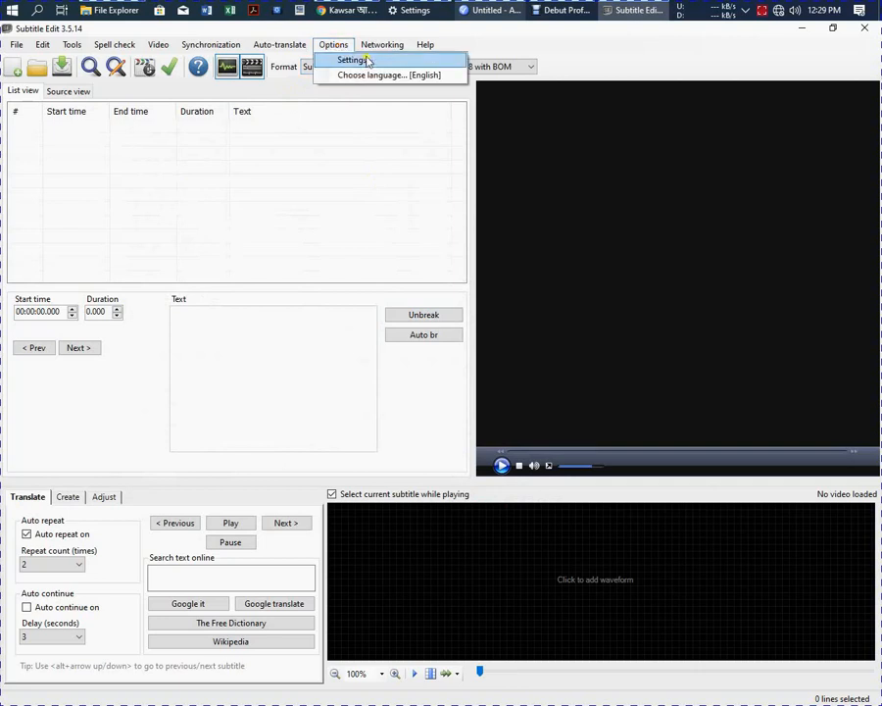
left_click(363, 64)
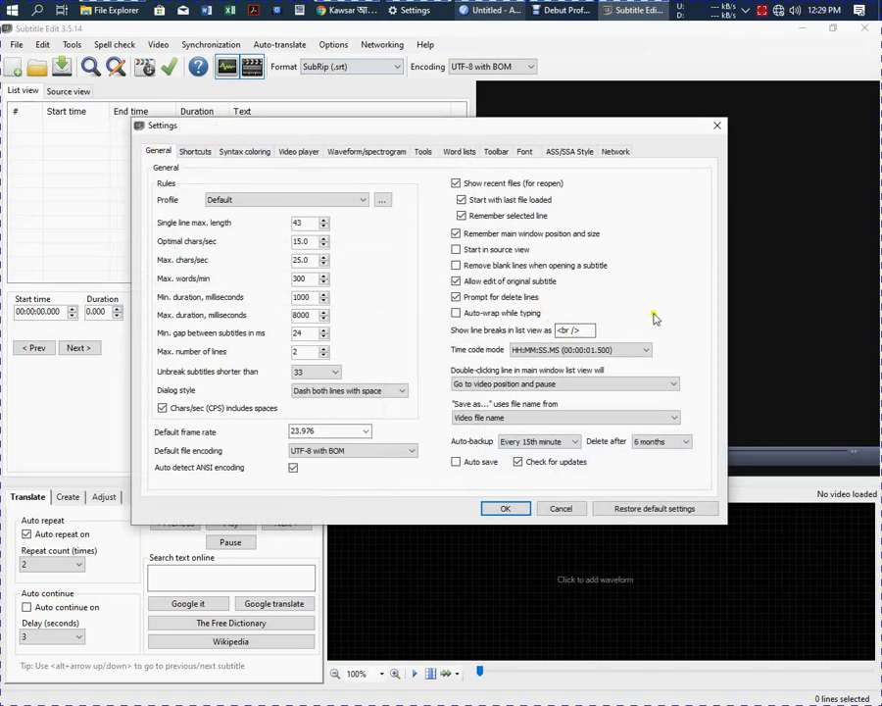
left_click(456, 462)
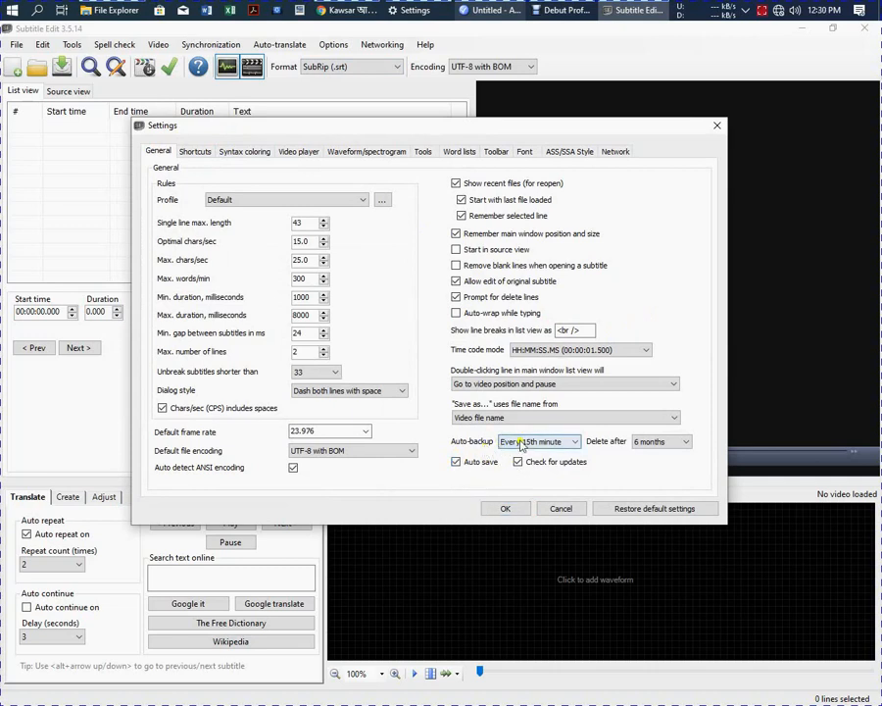
left_click(567, 444)
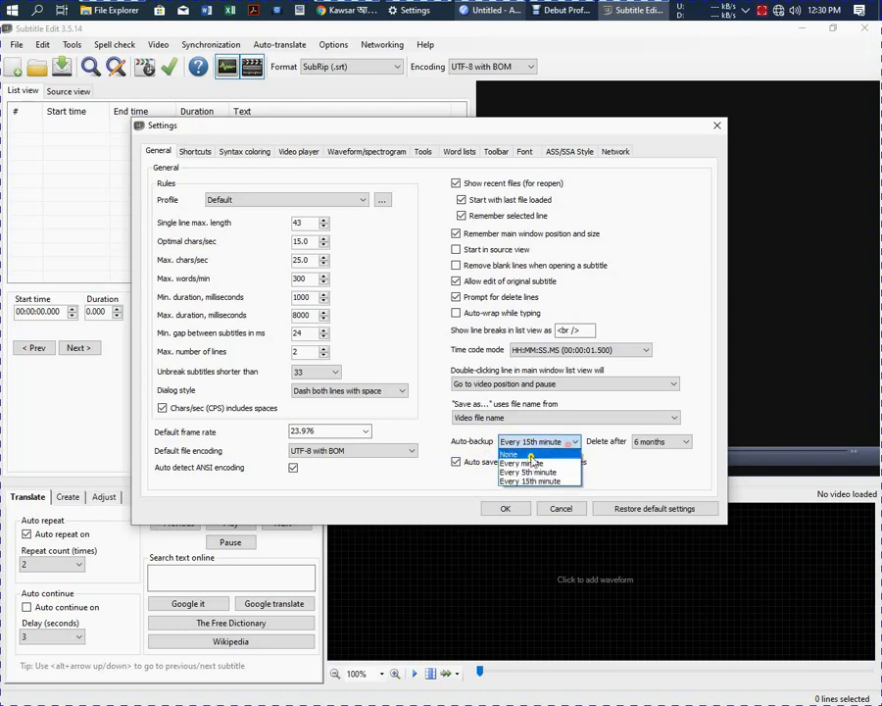
left_click(526, 463)
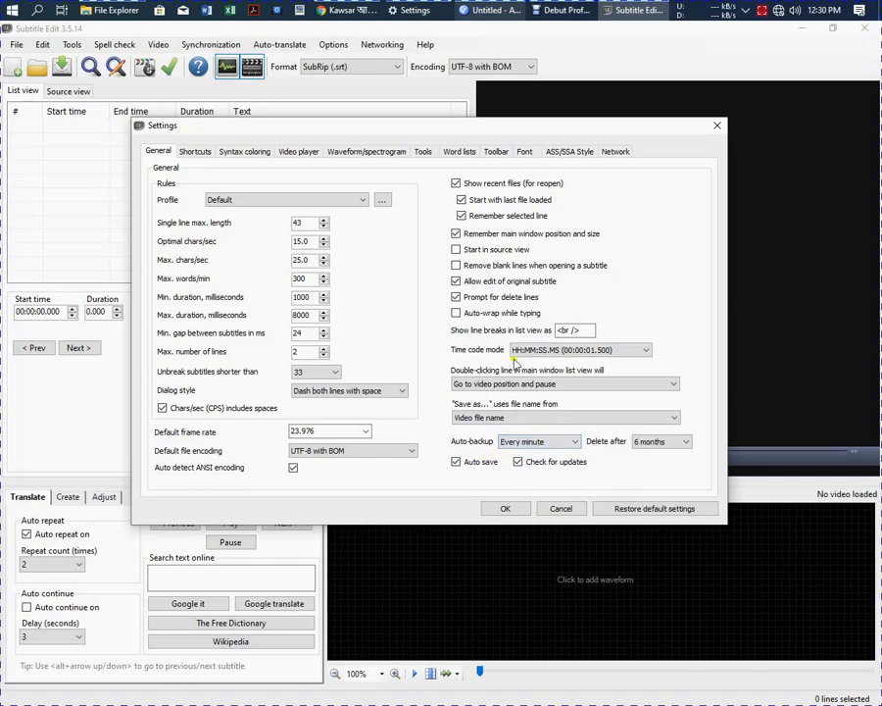
Step: Set the video player's subtitle preview font size to 15 in the settings
left_click(300, 152)
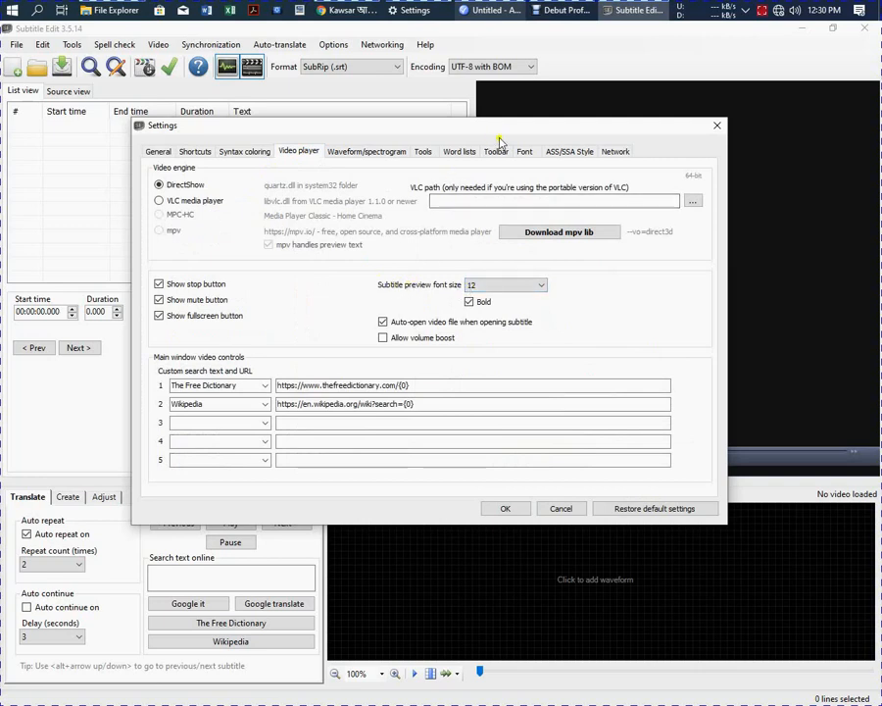
left_click_drag(509, 138, 373, 93)
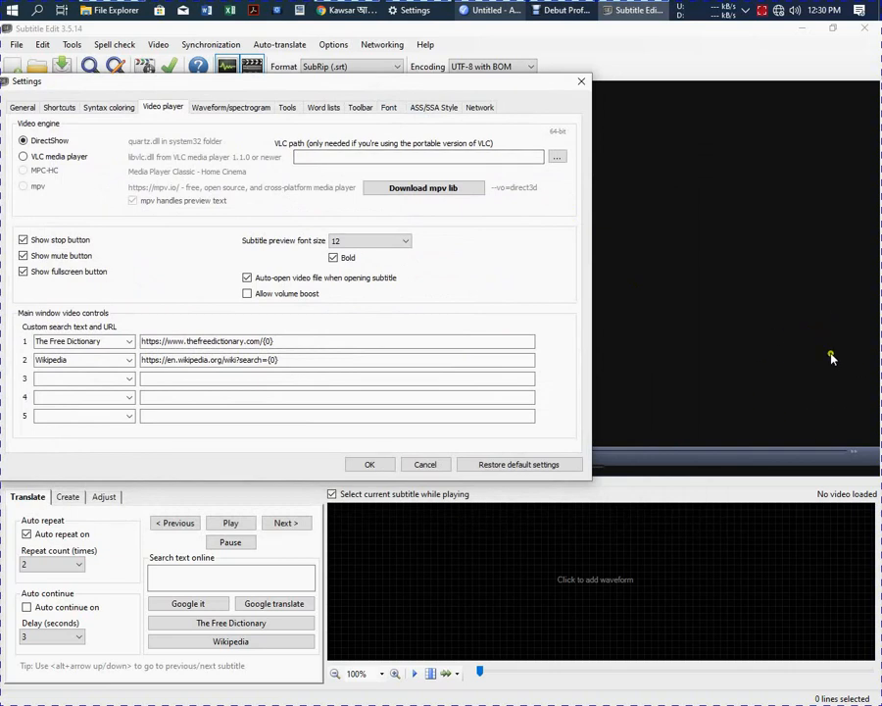
left_click(354, 239)
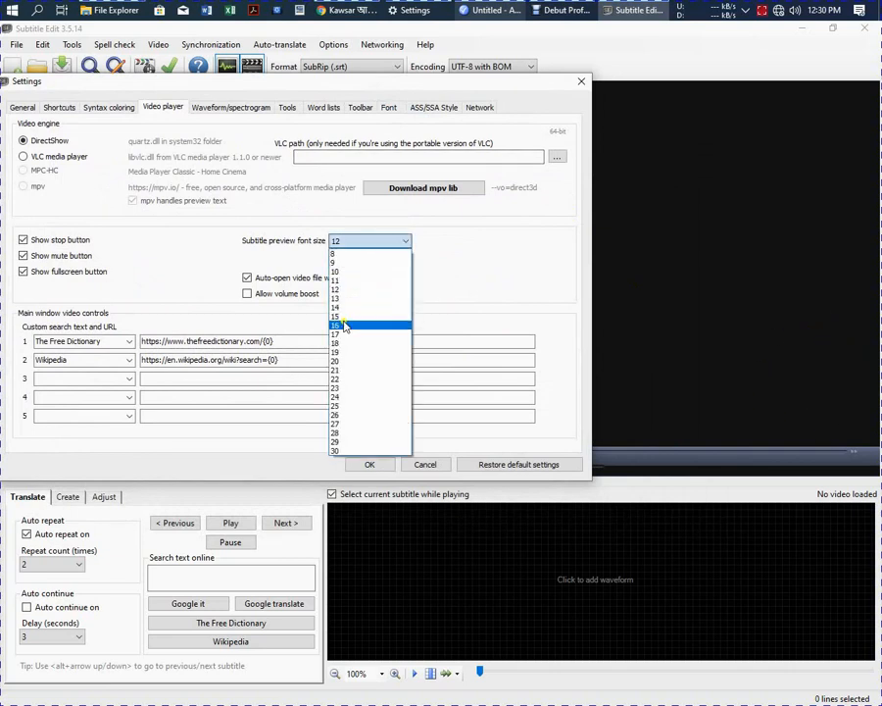
left_click(343, 316)
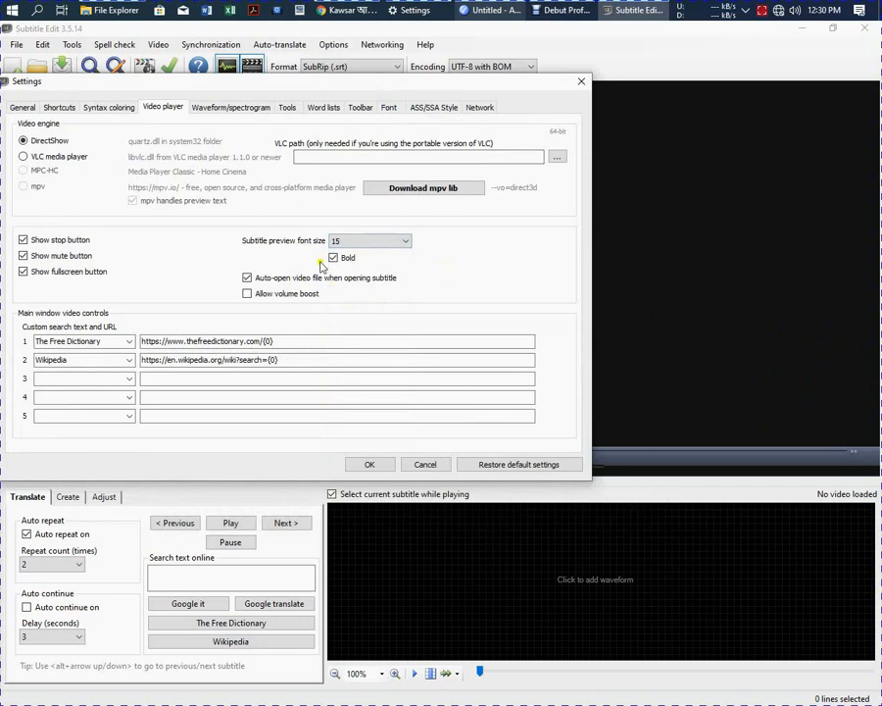
Step: Change the general subtitle font of the interface to MajnuOMJ
left_click(386, 109)
left_click_drag(176, 88, 289, 112)
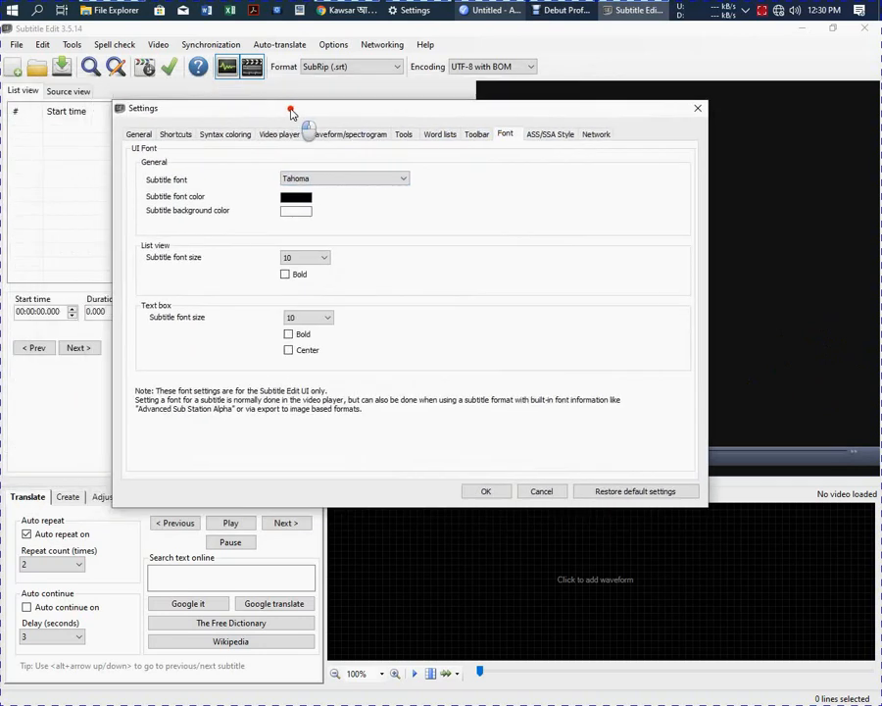
left_click(336, 180)
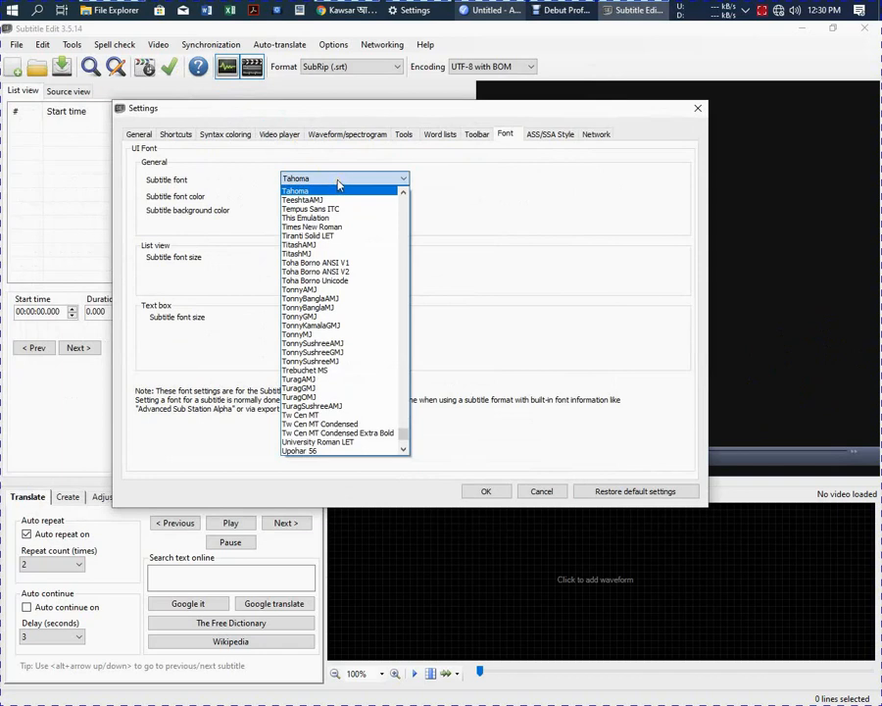
scroll(386, 378, "up", 6)
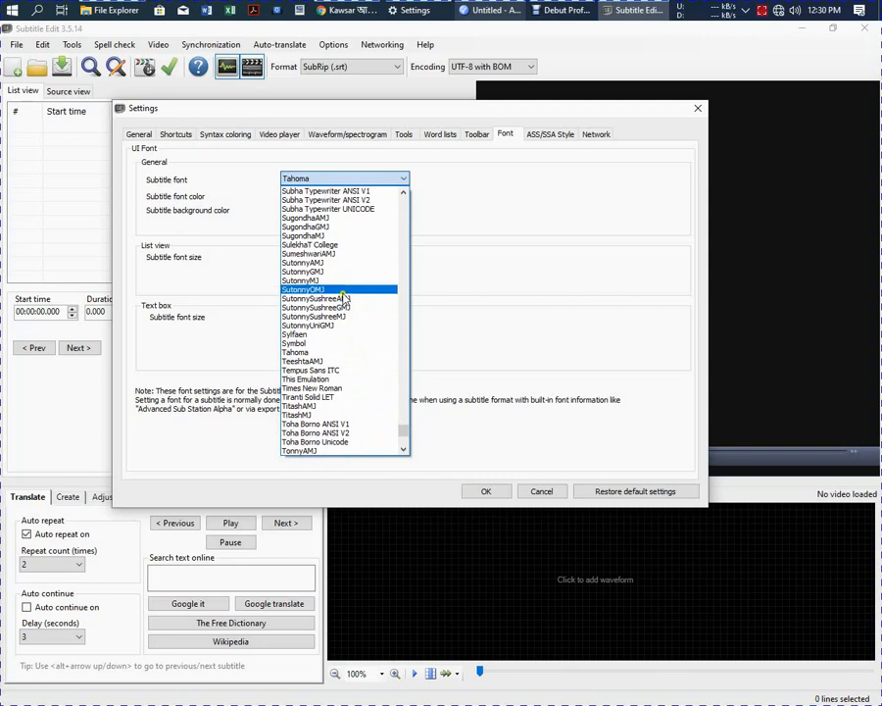
scroll(351, 315, "down", 5)
scroll(345, 297, "down", 7)
scroll(367, 365, "up", 10)
scroll(334, 279, "up", 13)
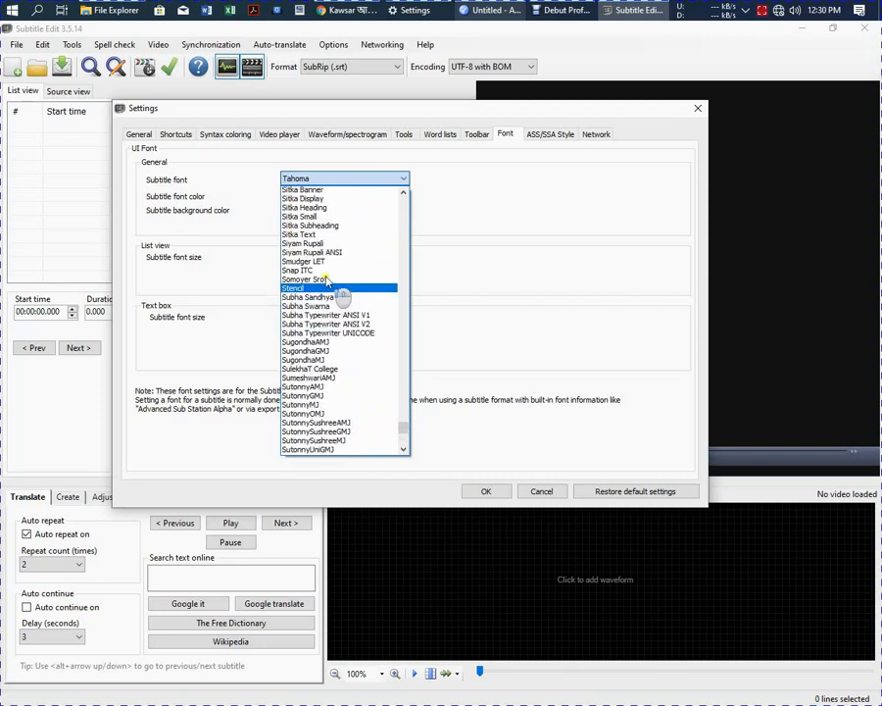
scroll(329, 282, "up", 15)
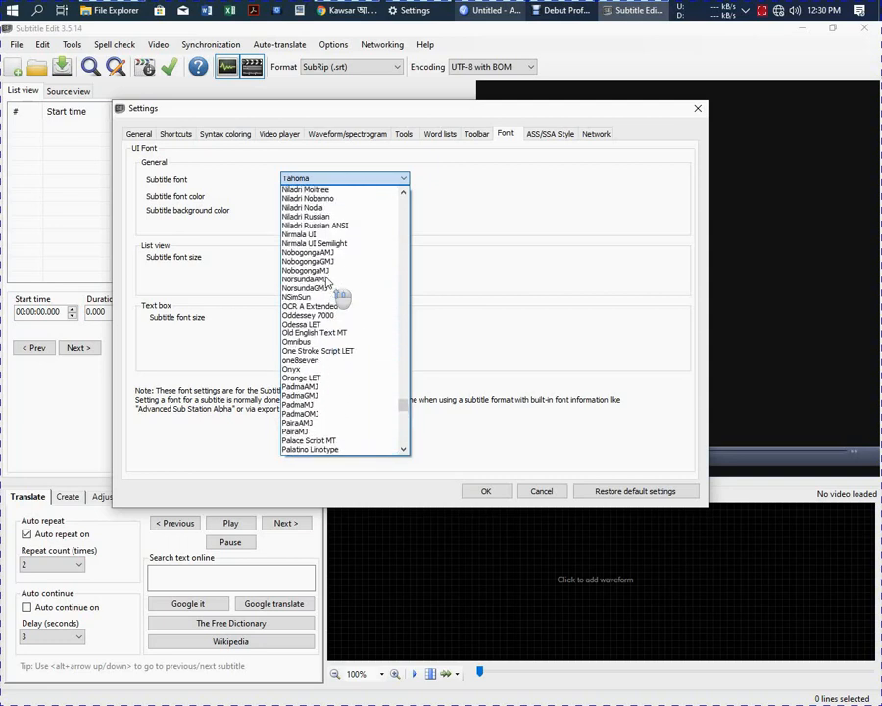
scroll(328, 287, "up", 8)
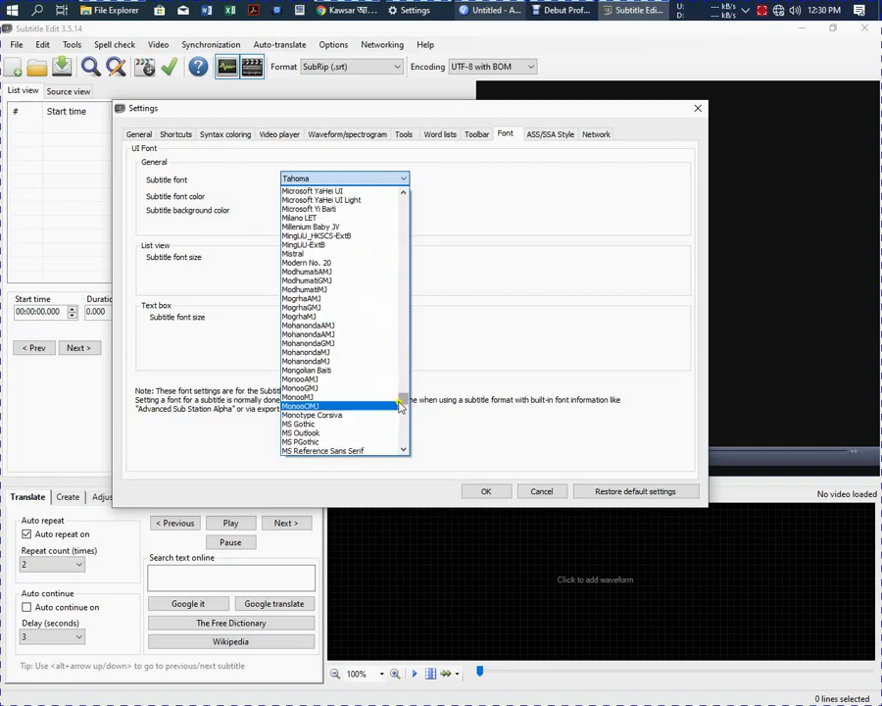
scroll(333, 353, "up", 10)
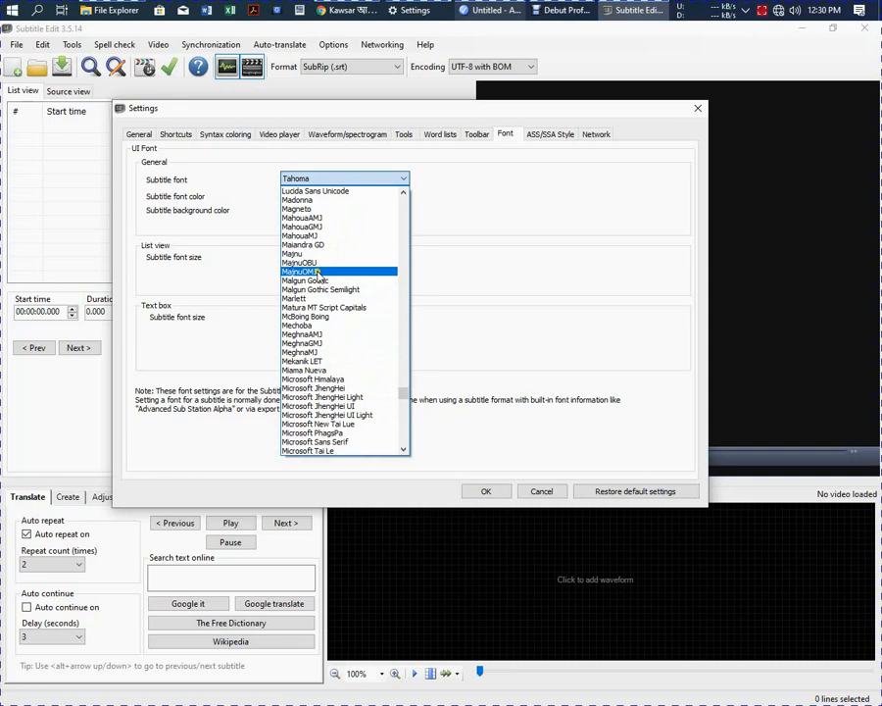
left_click(319, 272)
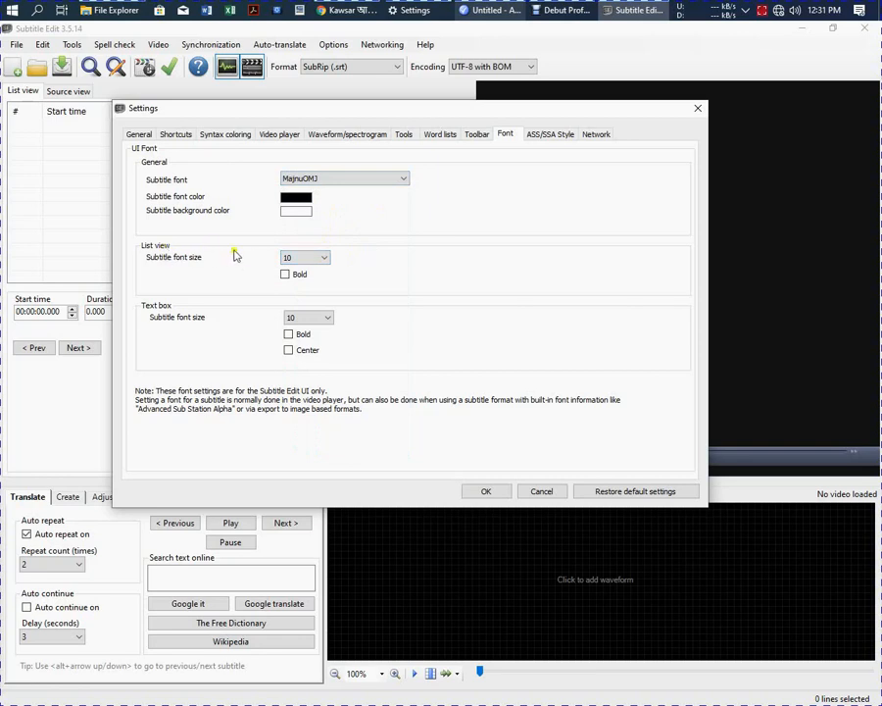
Step: Set the subtitle font size to 14 for both the list view and the text box, and save the settings
left_click_drag(175, 108, 262, 95)
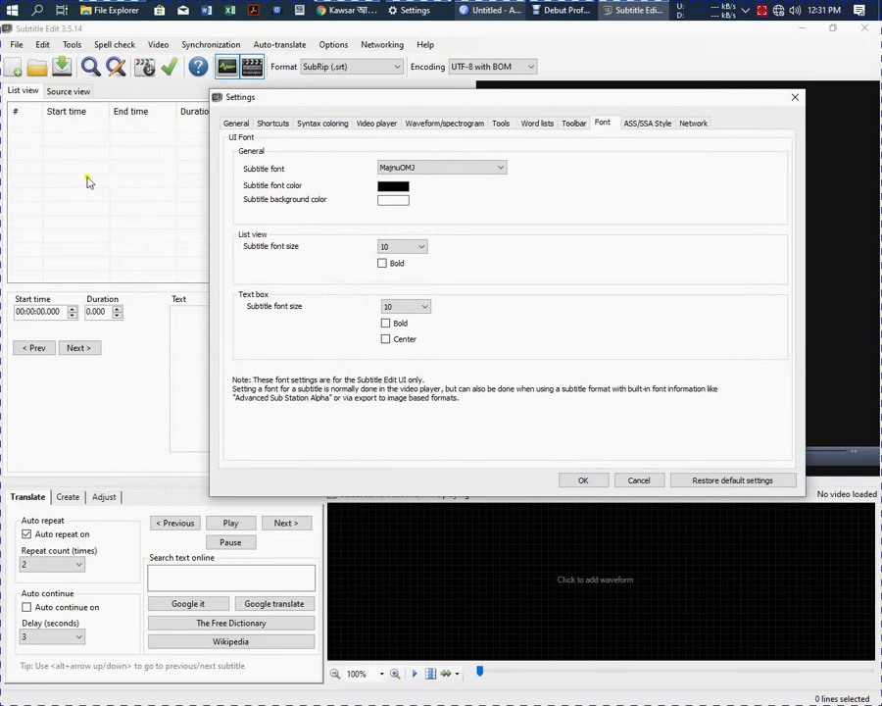
left_click(385, 251)
left_click(392, 314)
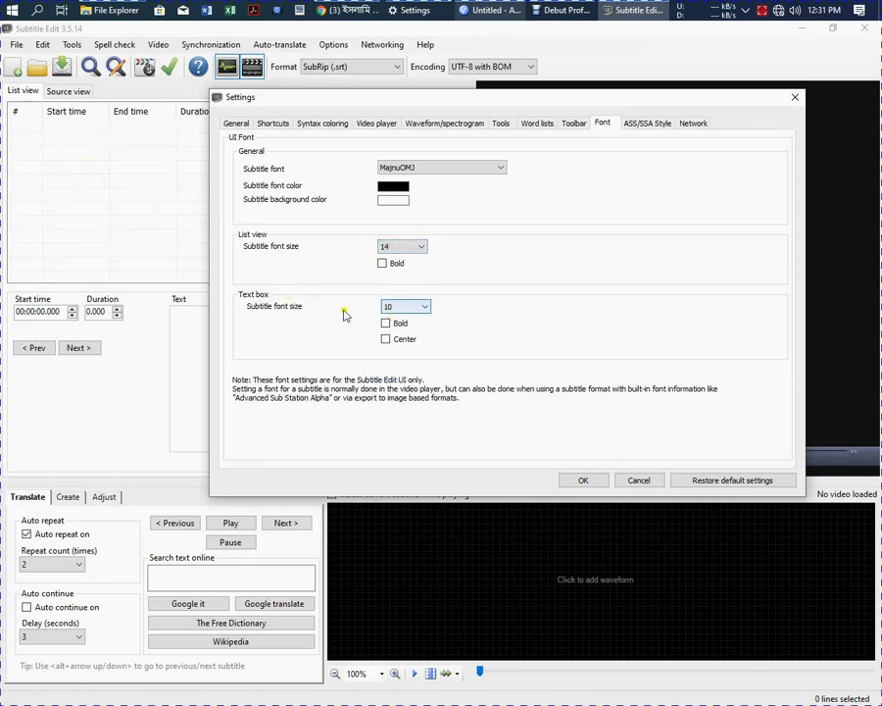
left_click(405, 307)
left_click(404, 377)
left_click_drag(436, 105, 371, 93)
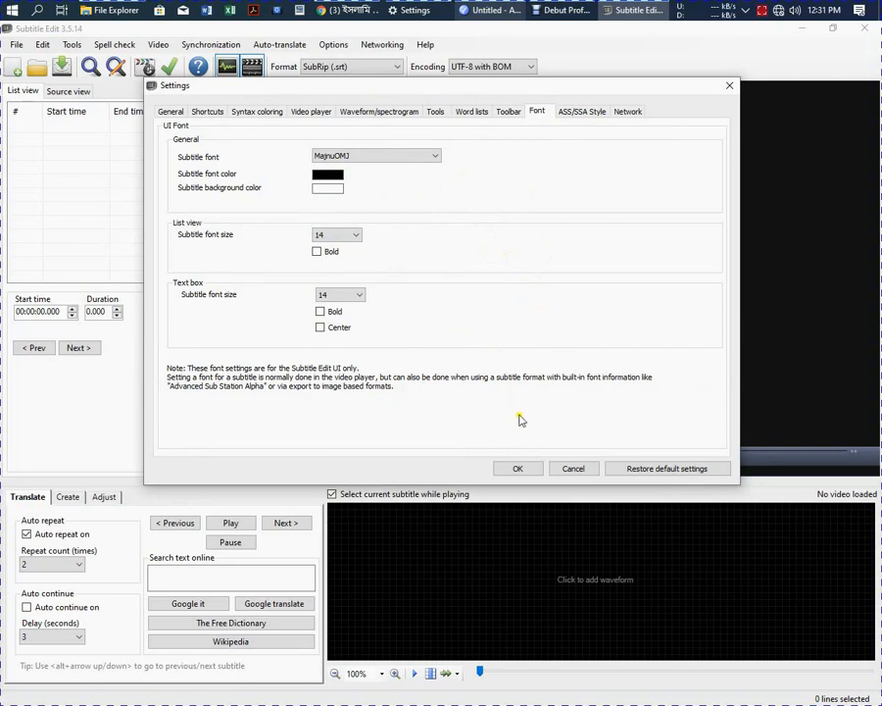
left_click(517, 469)
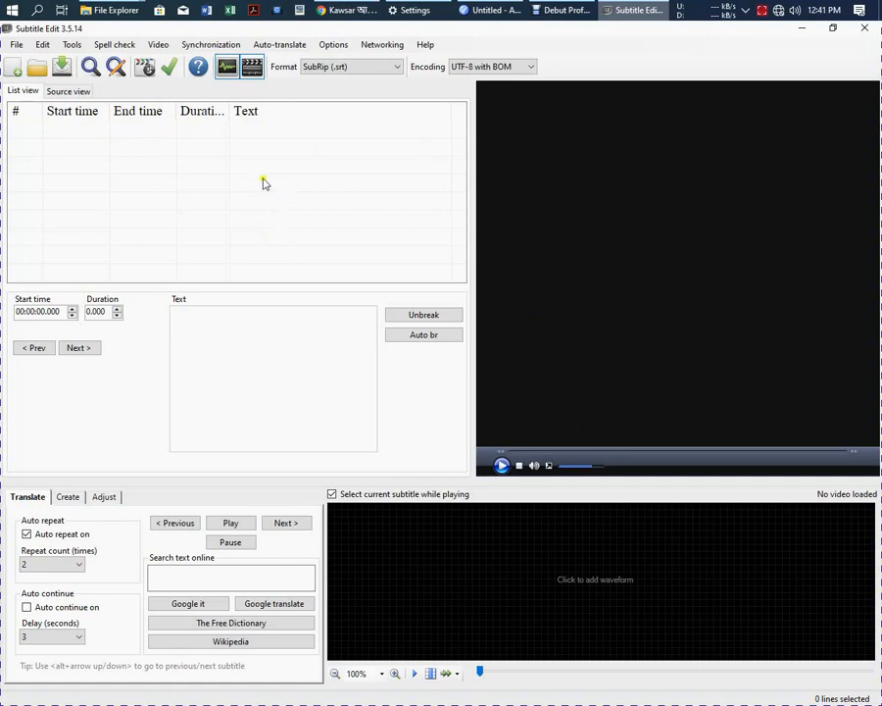
Step: Open the subtitle file 14 Banagla.srt from folder 14 and look through its first lines
left_click(18, 47)
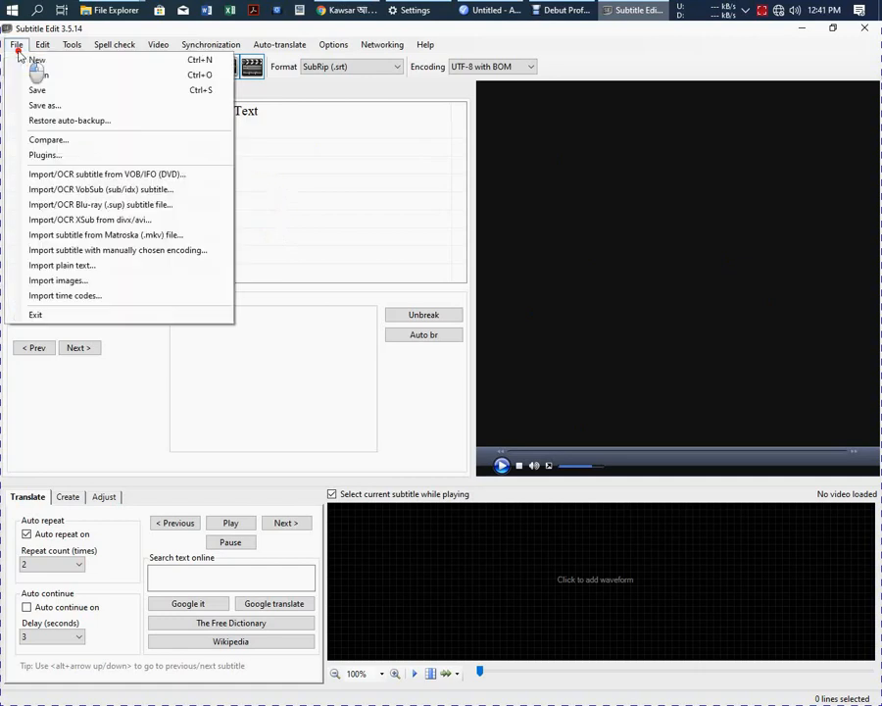
left_click(37, 74)
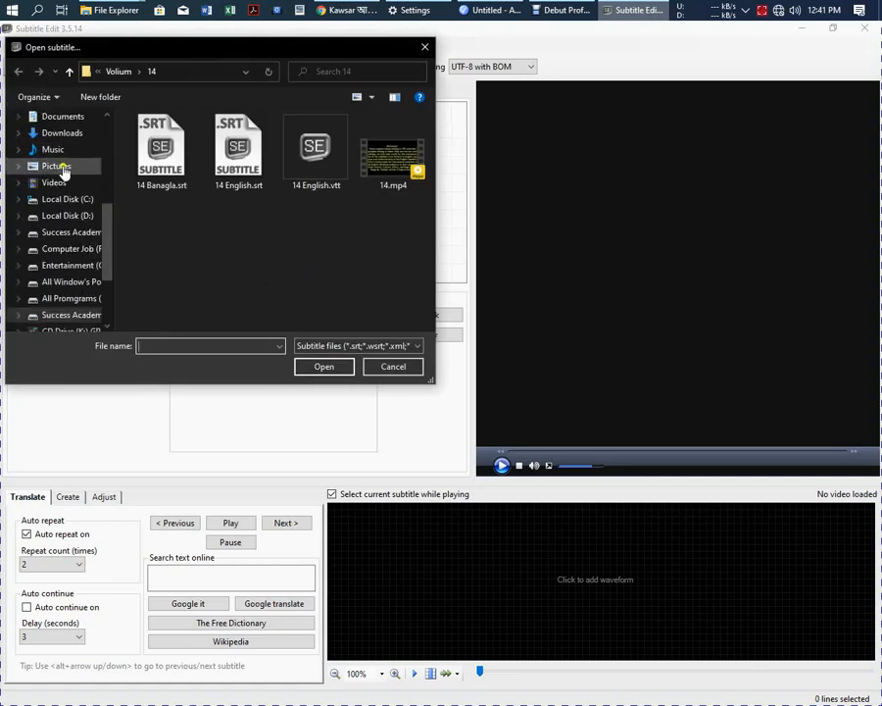
left_click(145, 238)
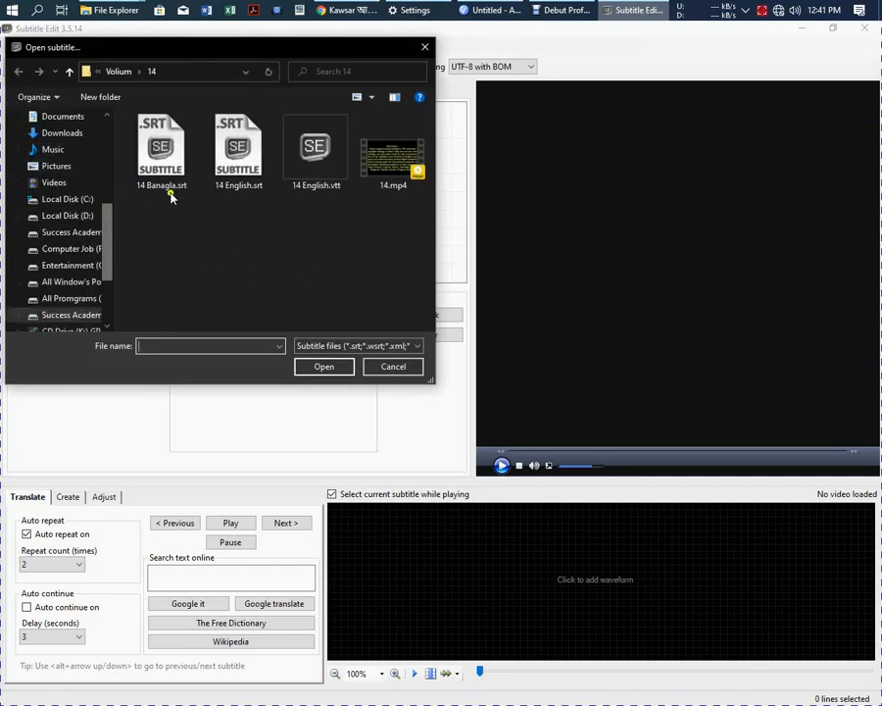
left_click(160, 165)
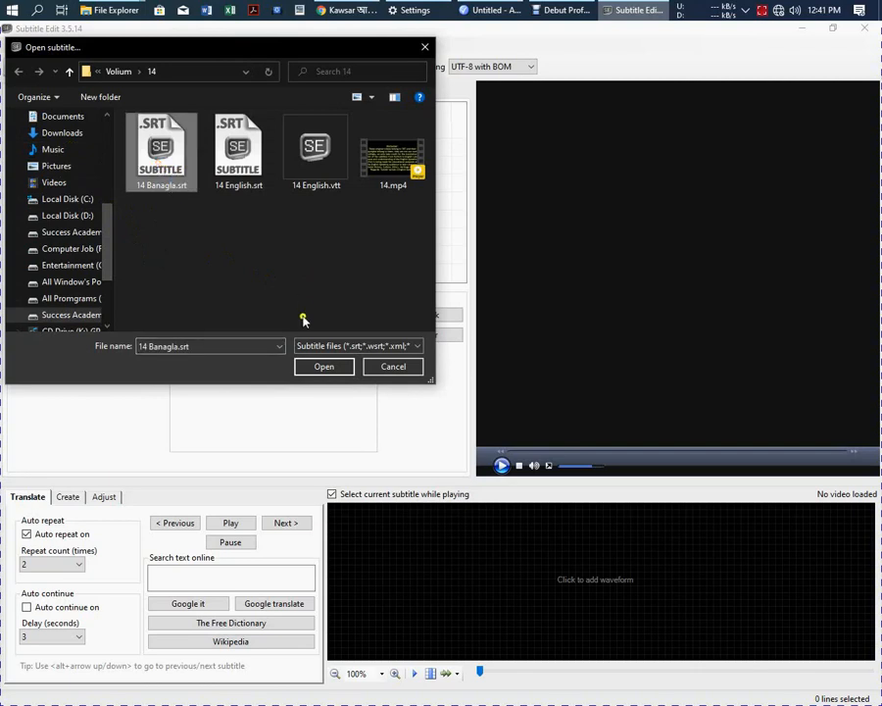
left_click(326, 364)
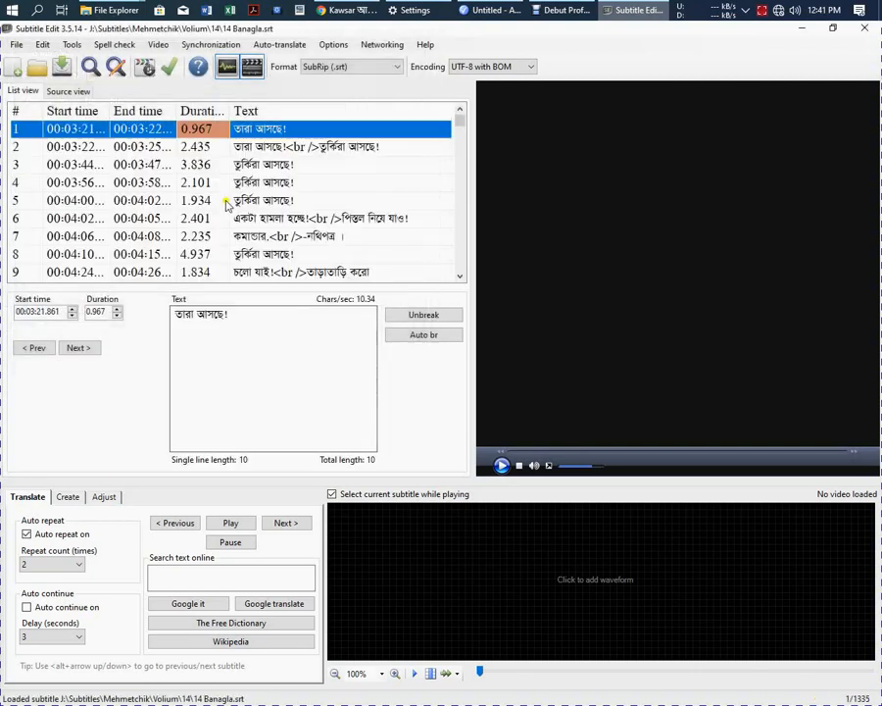
scroll(228, 203, "down", 1)
scroll(224, 208, "up", 1)
scroll(223, 207, "down", 6)
scroll(245, 235, "up", 6)
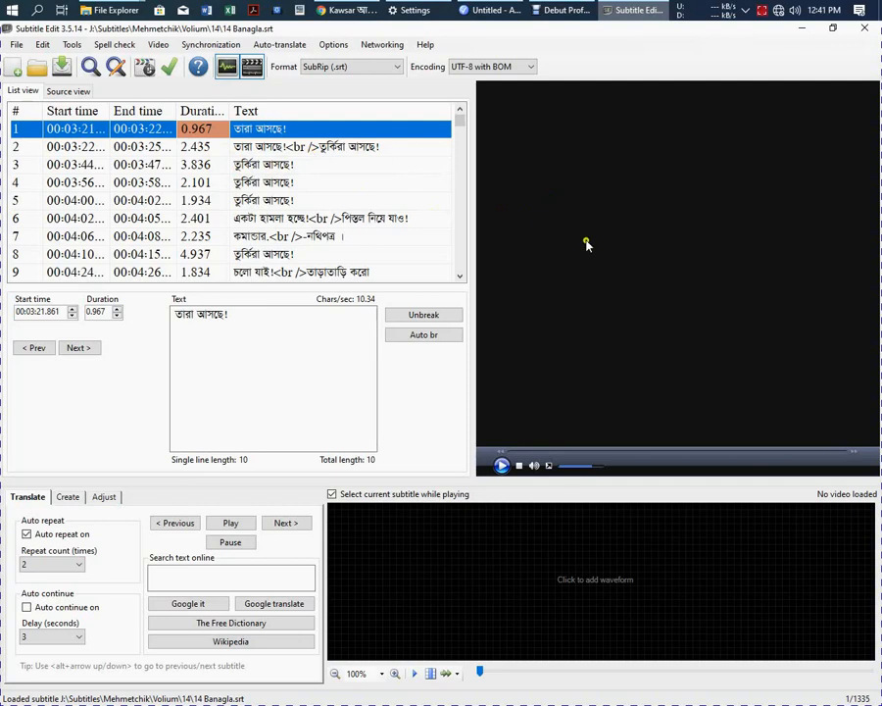
Step: Load the video file 14.mp4 from folder 14 into the video player
left_click(587, 244)
left_click(157, 166)
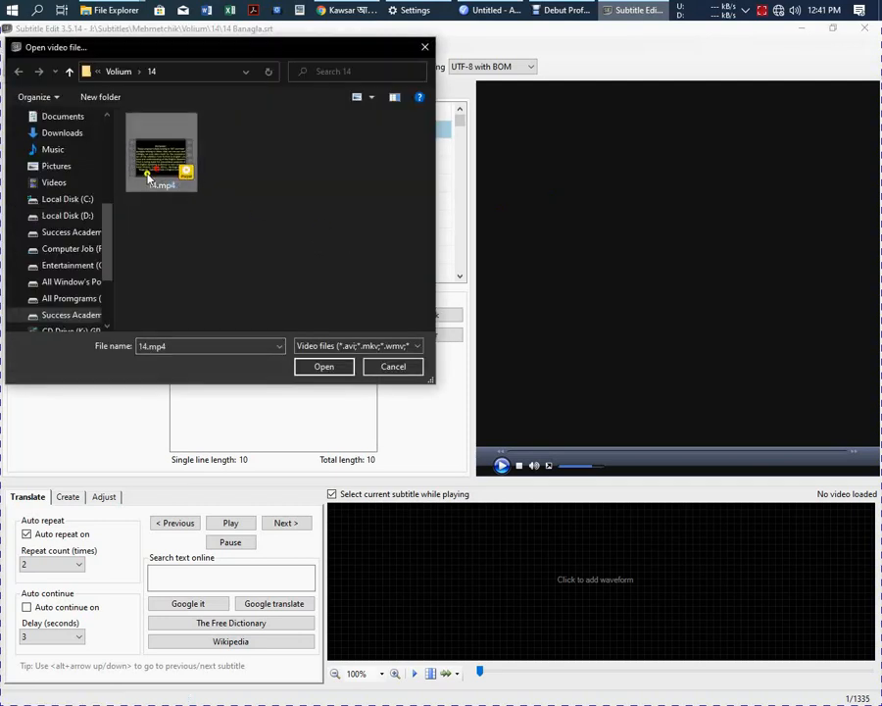
left_click(322, 367)
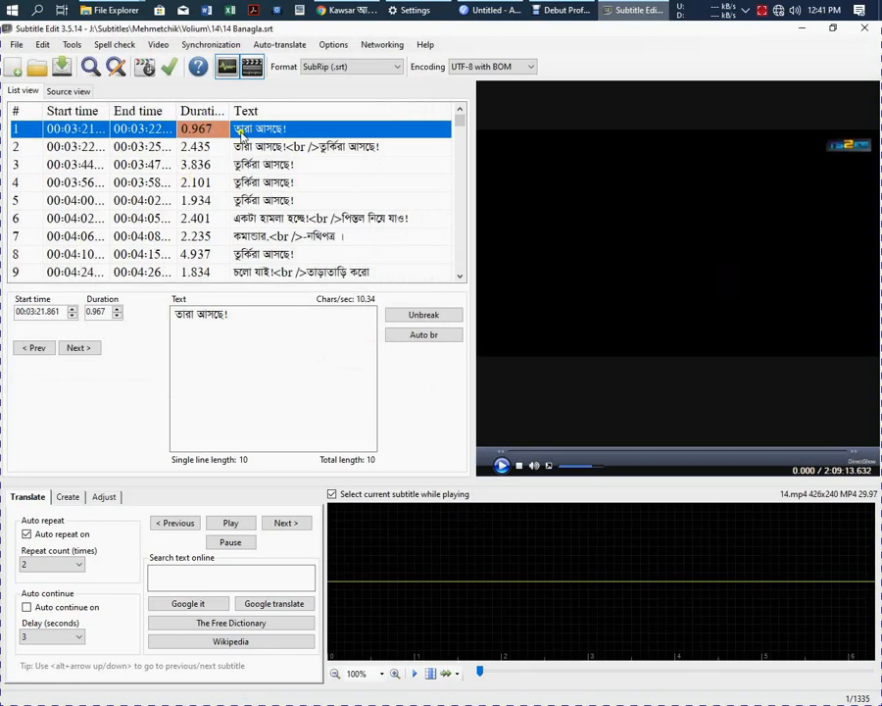
Step: Play the video from the first subtitle line to check the subtitle timing, and rewind it to about 3:01
left_click(240, 133)
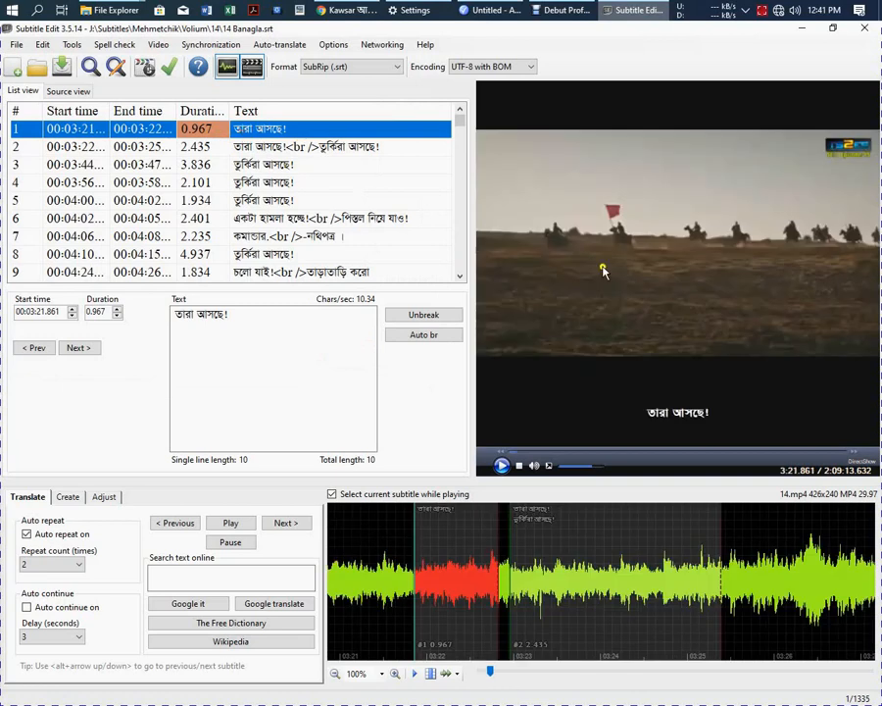
left_click(603, 272)
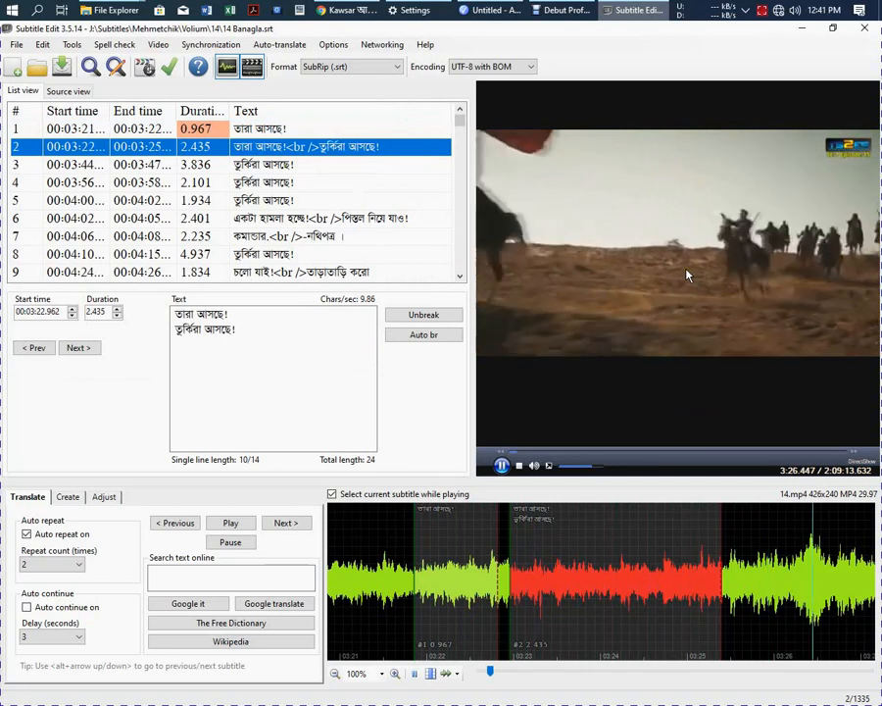
scroll(666, 326, "up", 18)
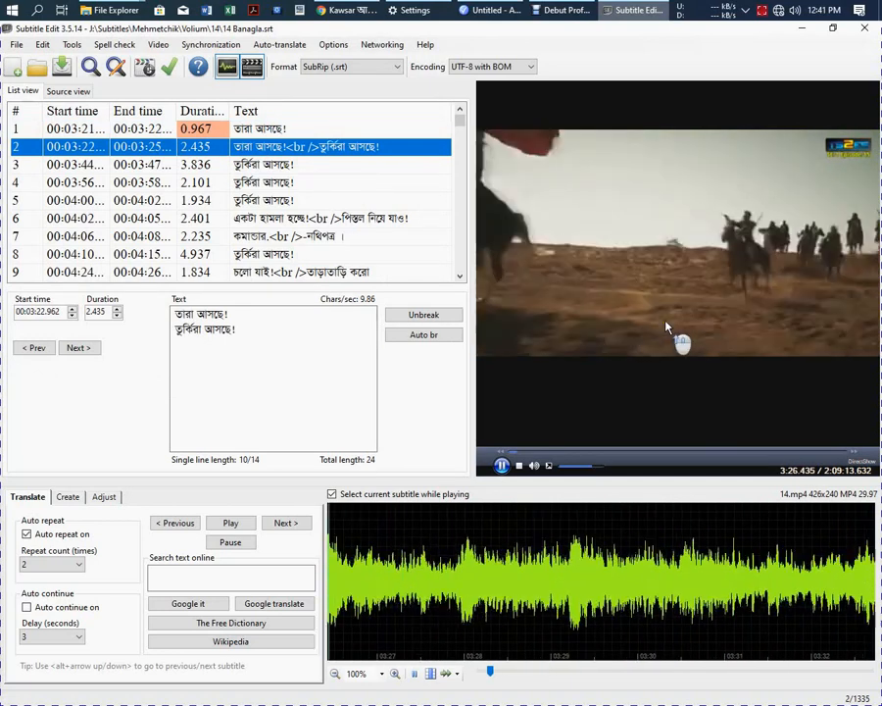
scroll(667, 326, "up", 6)
scroll(666, 326, "down", 4)
scroll(666, 327, "up", 6)
scroll(665, 327, "up", 20)
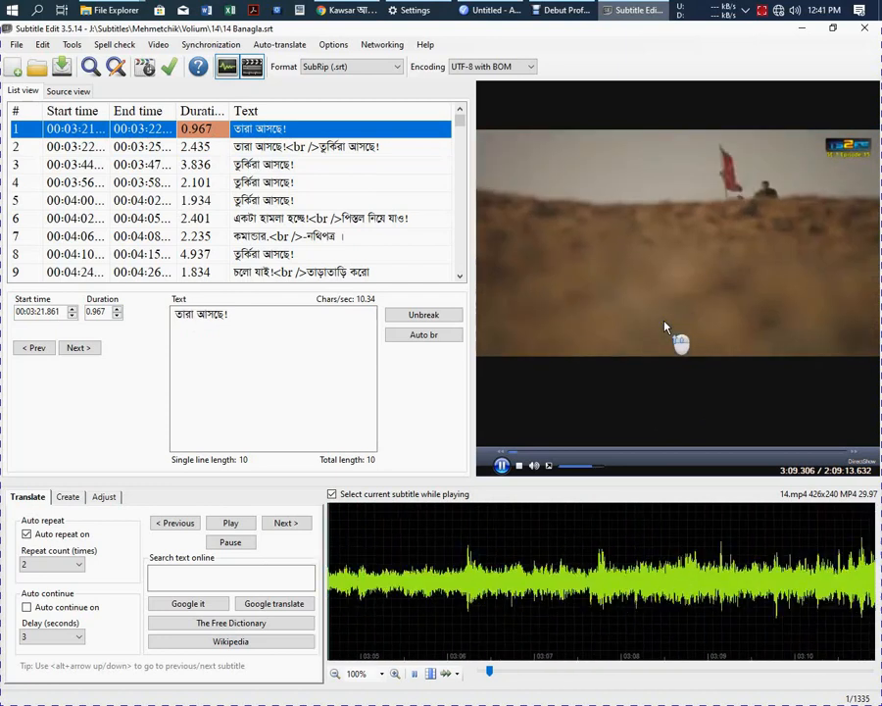
scroll(665, 326, "up", 4)
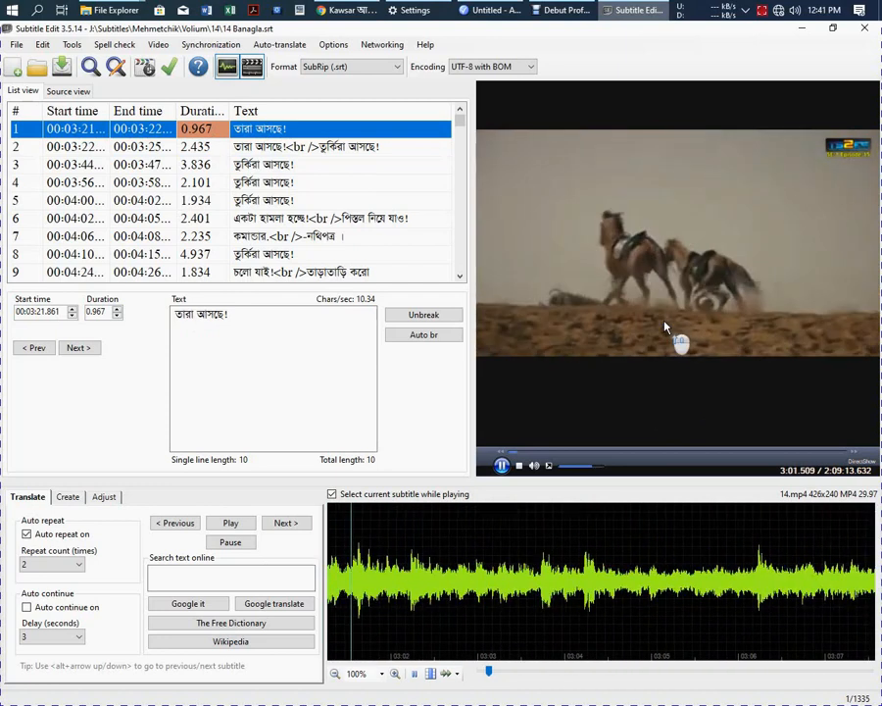
Step: Skim the video from about 3:01 to find the first spoken line, and pause it at about 3:17
scroll(665, 326, "down", 8)
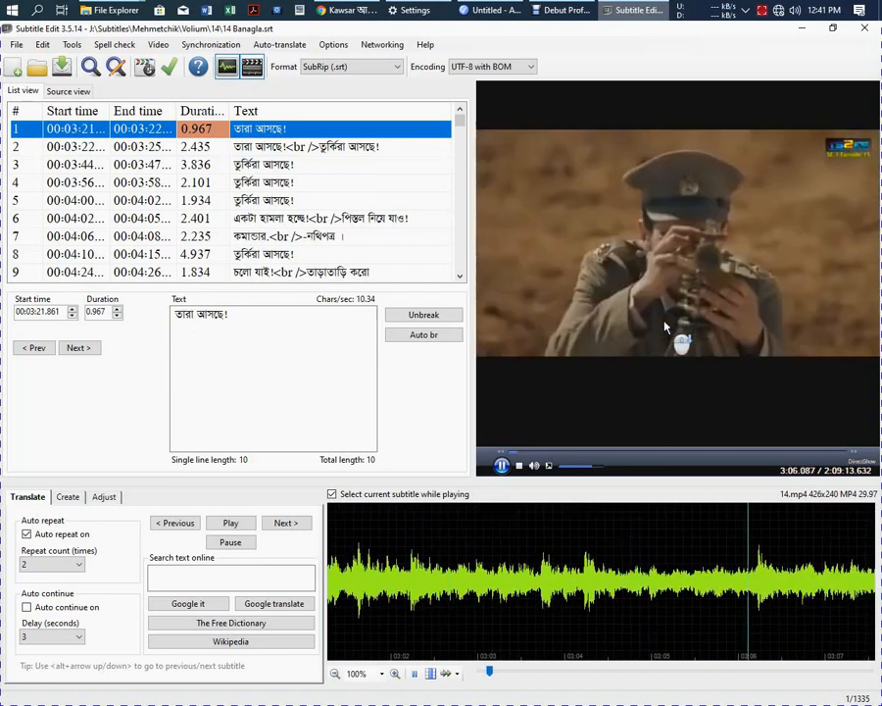
scroll(665, 326, "down", 5)
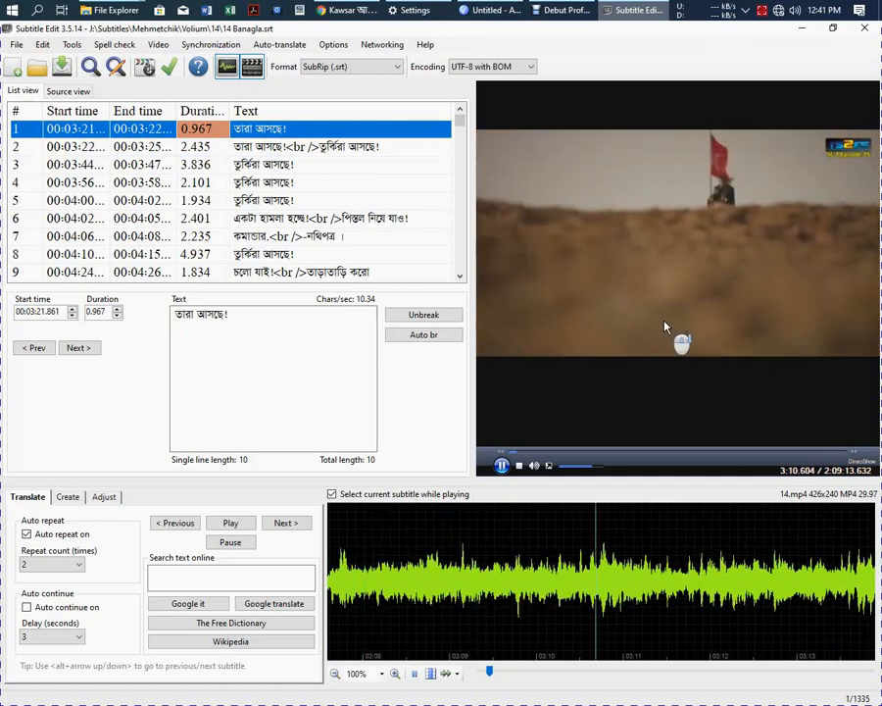
scroll(666, 326, "down", 4)
scroll(665, 326, "up", 2)
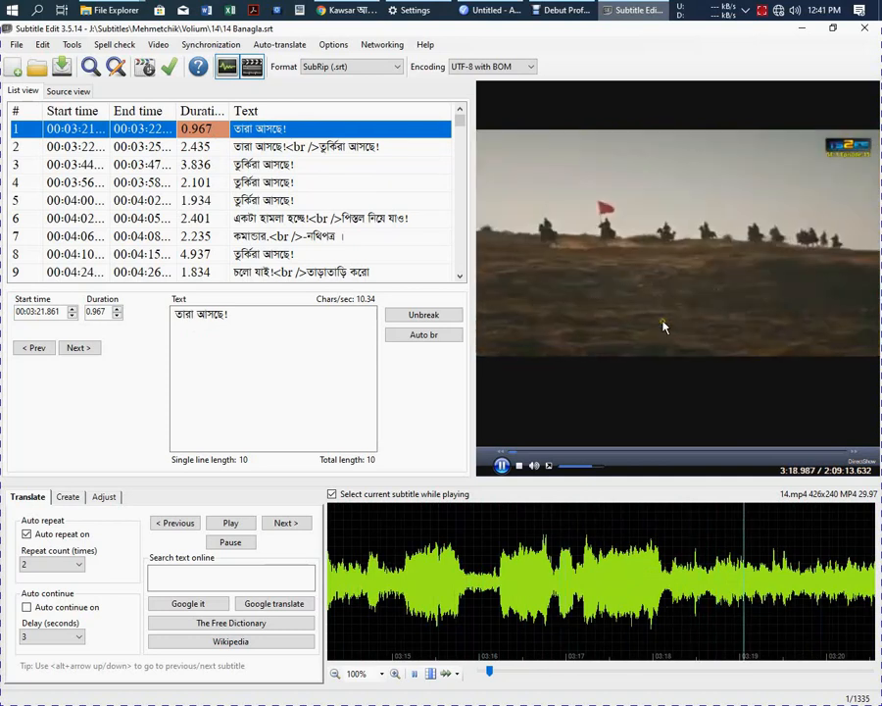
scroll(663, 327, "up", 4)
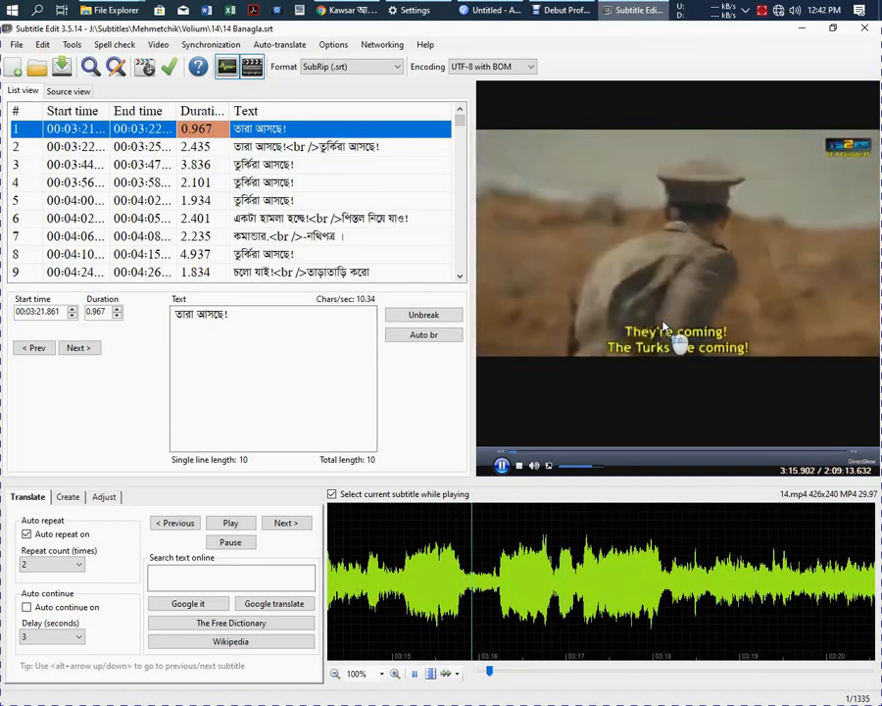
left_click(670, 298)
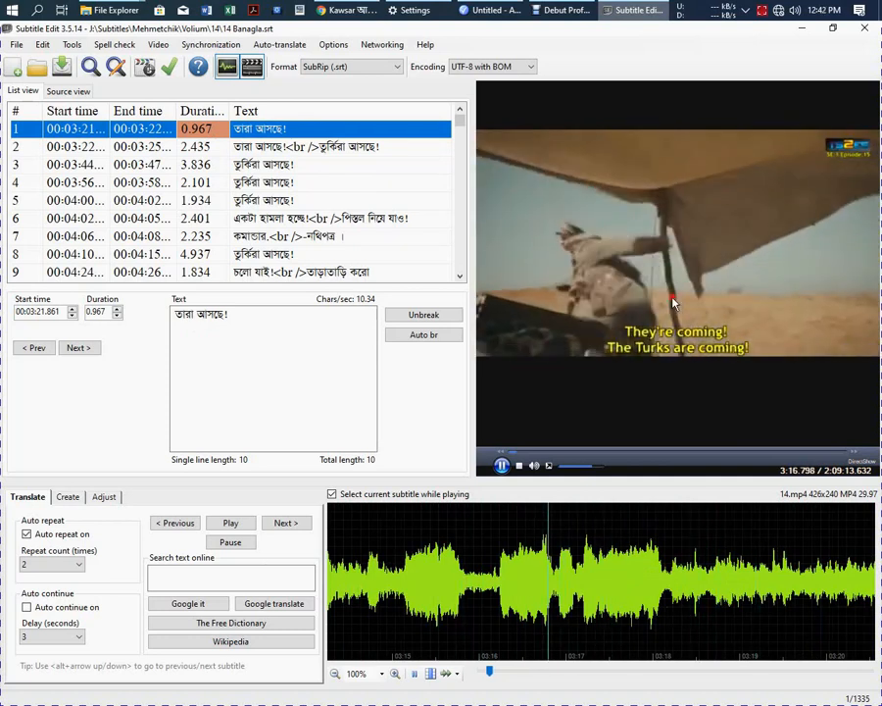
Step: Zoom the waveform out to 20% and move back to about 3:01, keeping the first two subtitle blocks in view
left_click(507, 578)
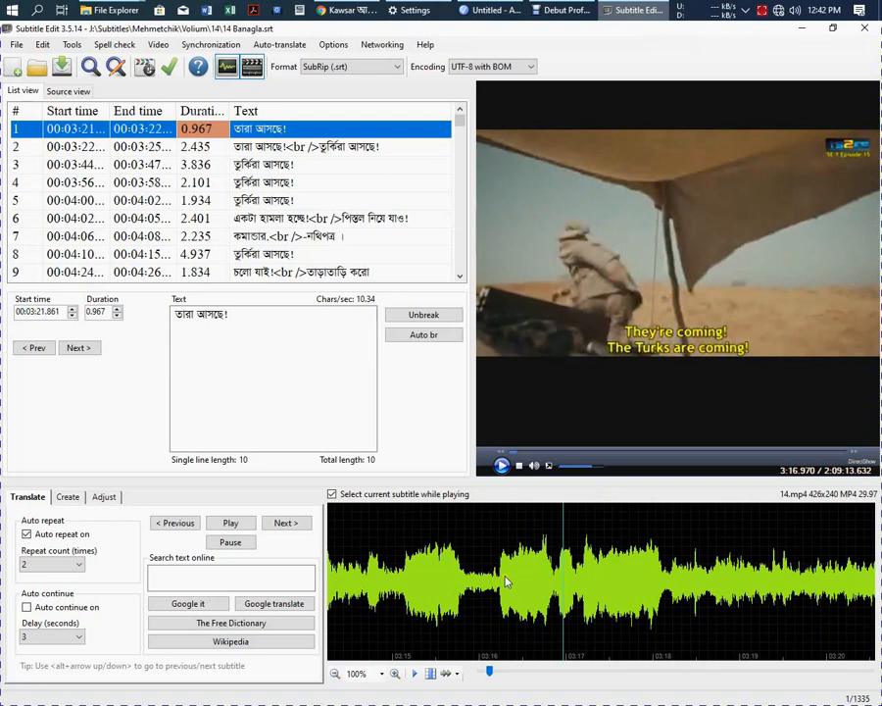
scroll(512, 584, "down", 5)
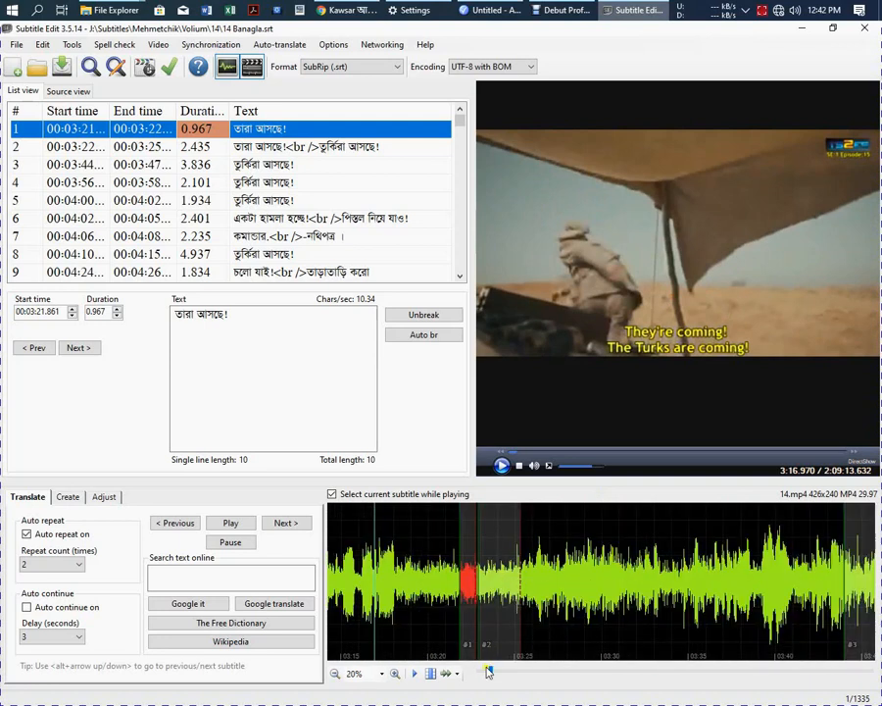
left_click(487, 669)
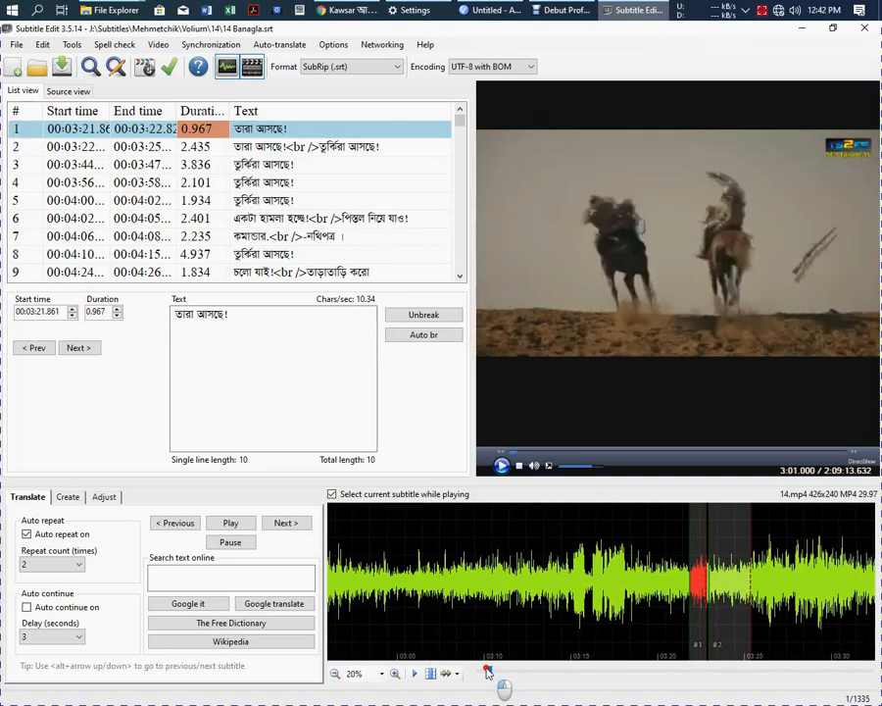
scroll(417, 584, "down", 1)
scroll(415, 585, "down", 3)
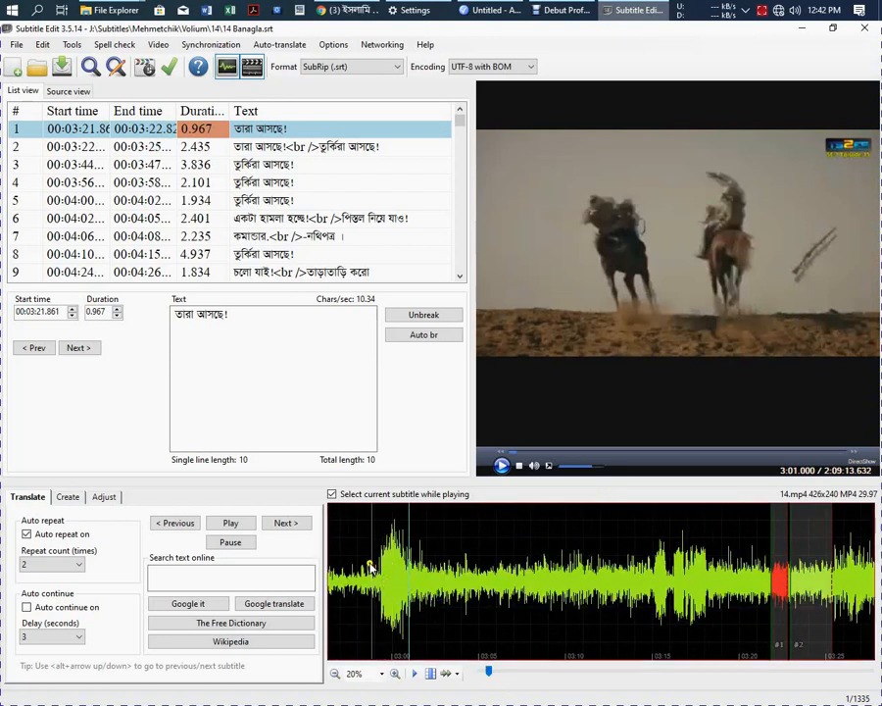
Step: Try several positions on the waveform and play briefly to pinpoint the start of the first spoken line at about 3:15
left_click(375, 570)
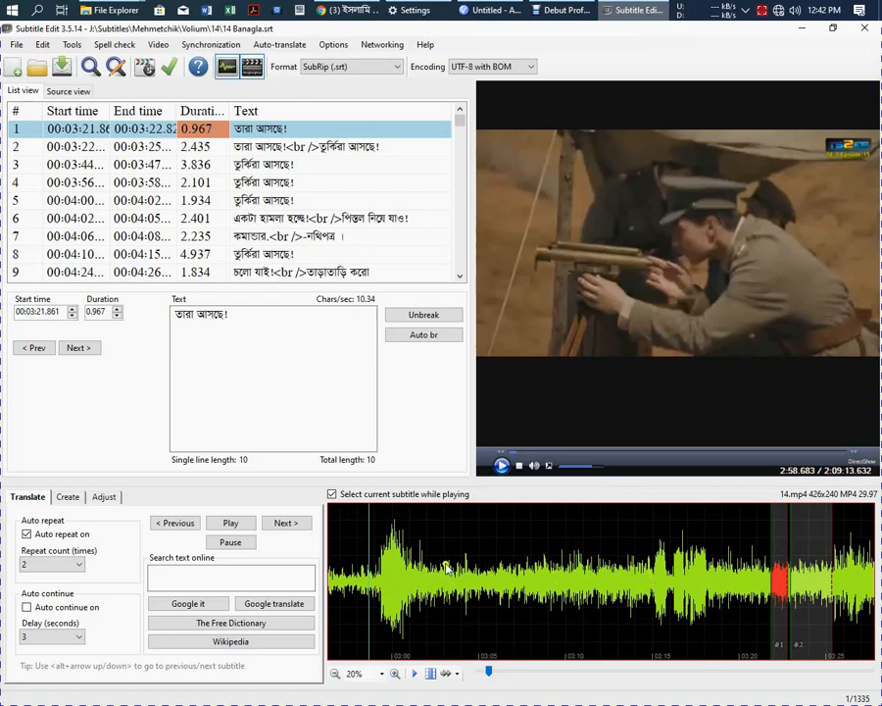
left_click(349, 565)
left_click(438, 567)
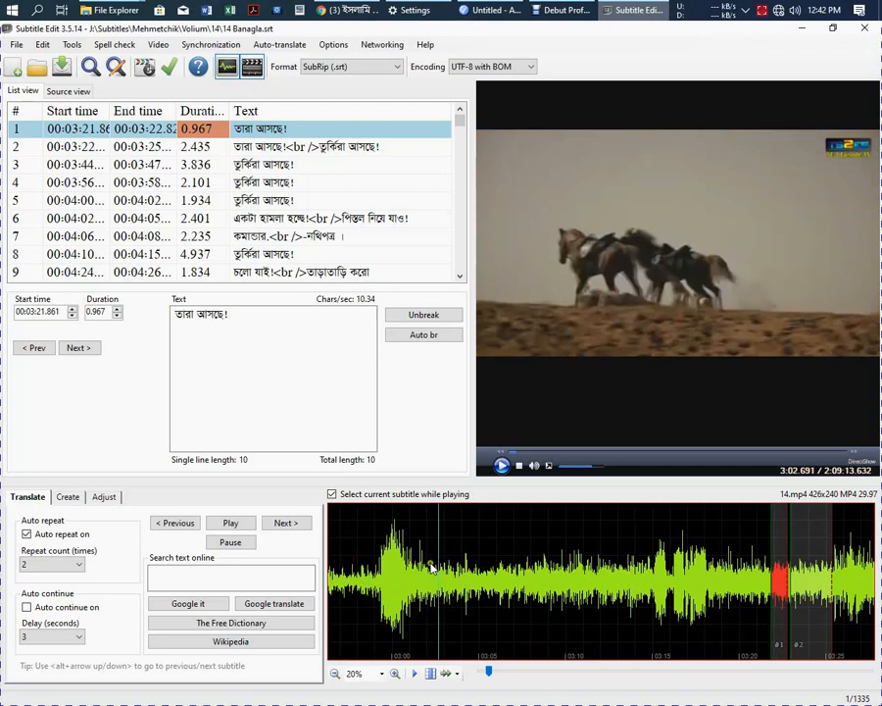
double_click(364, 565)
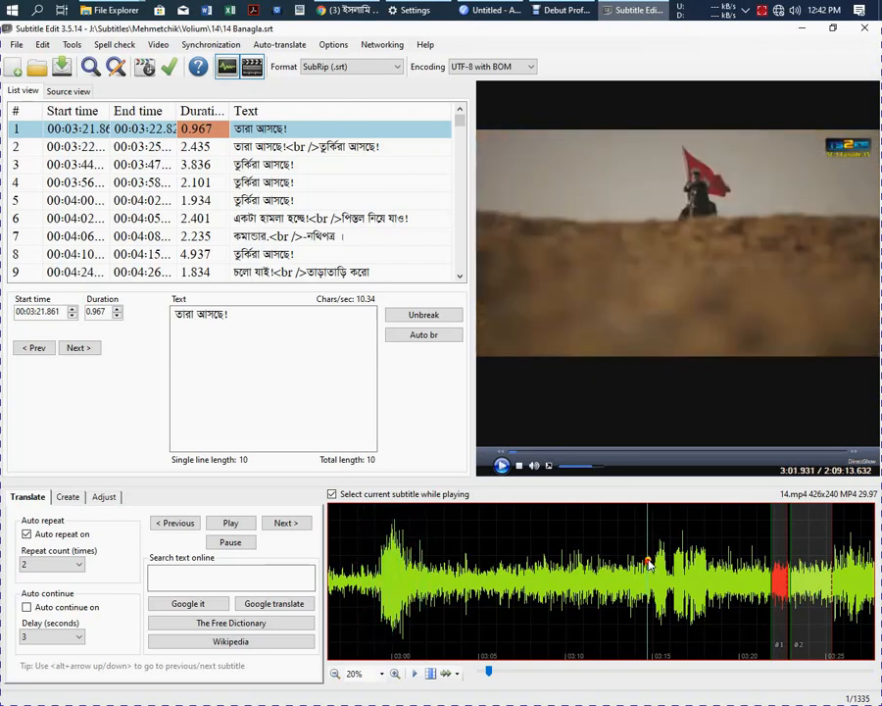
left_click(654, 568)
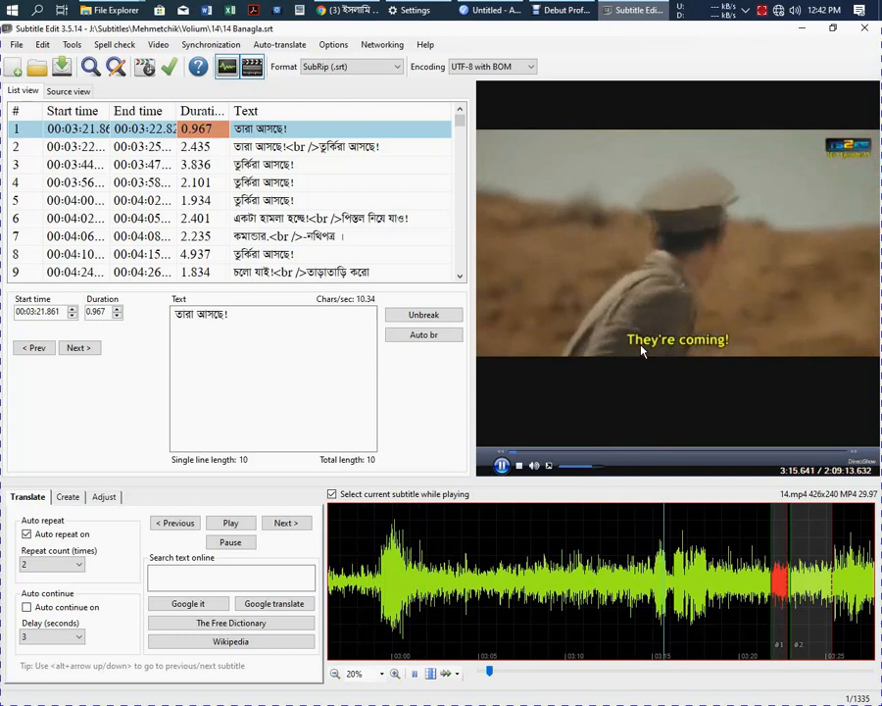
left_click(665, 616)
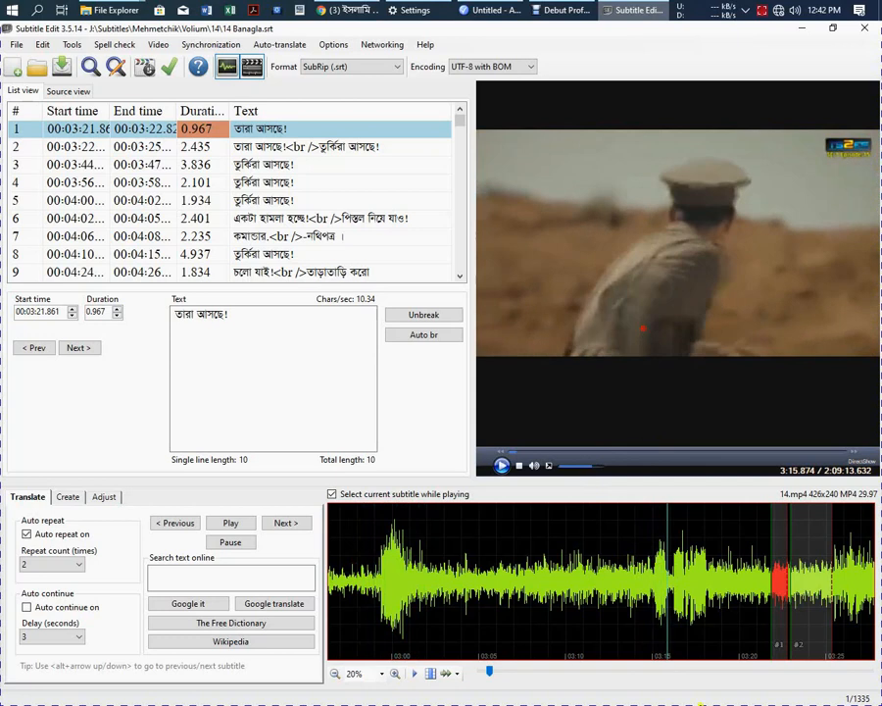
left_click(651, 593)
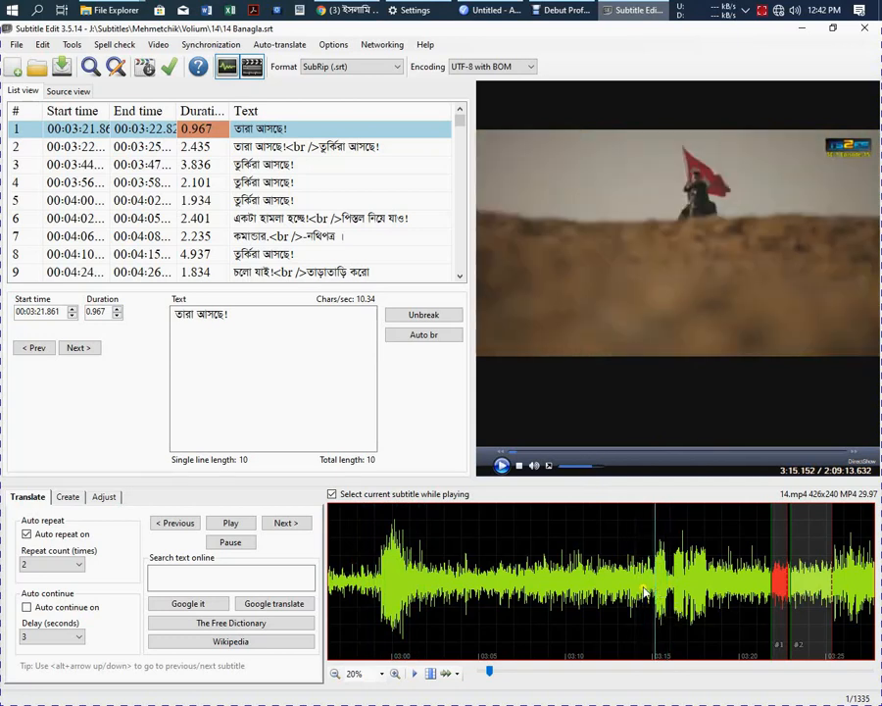
left_click(647, 587)
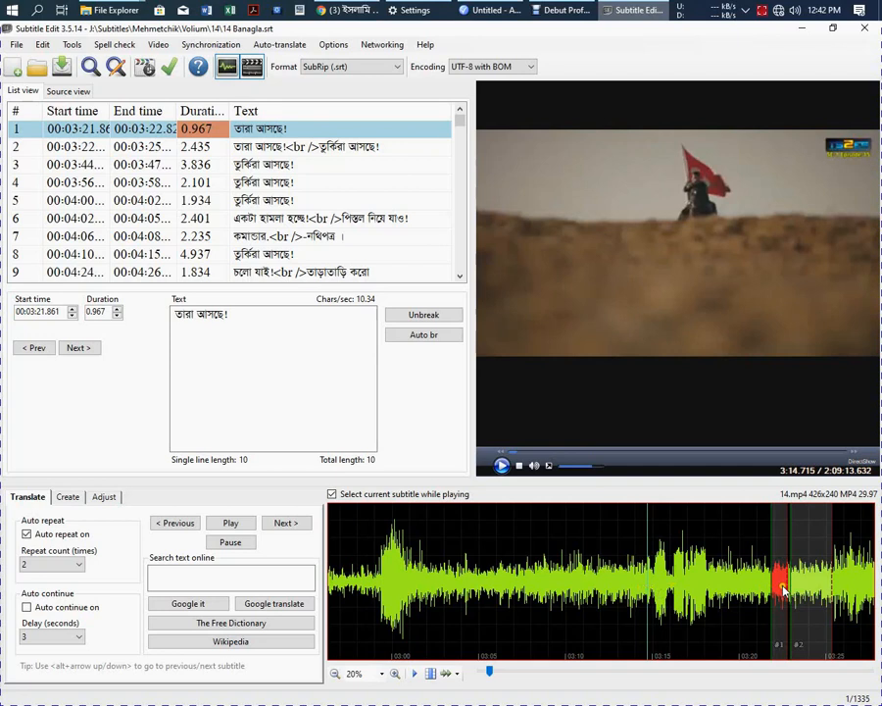
left_click(653, 589)
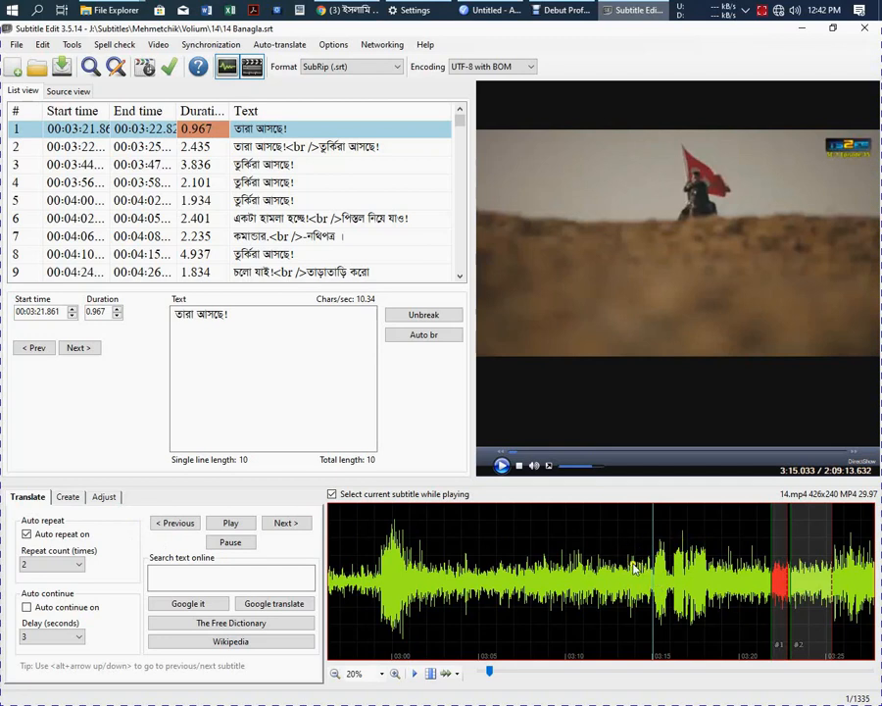
Step: Show the timing adjustment controls and place the video position at about 3:14.95, just before the first spoken line
left_click(102, 497)
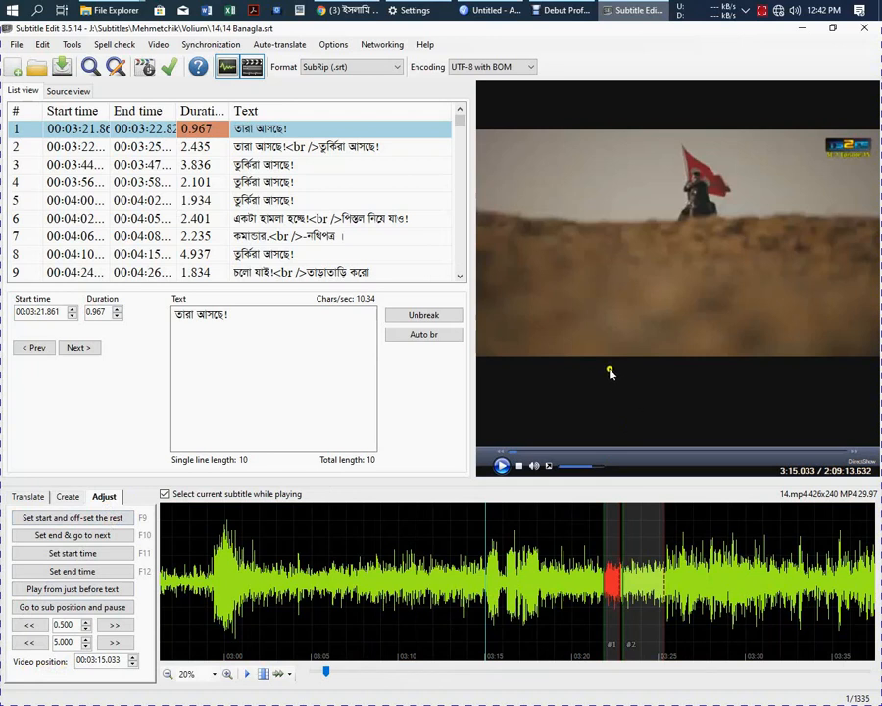
left_click(481, 591)
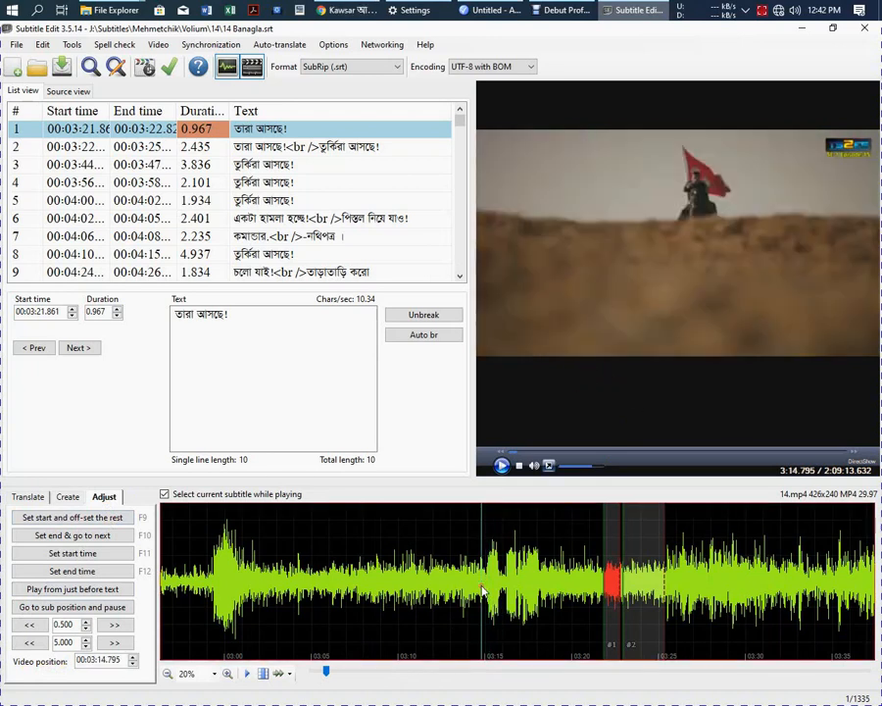
left_click(484, 585)
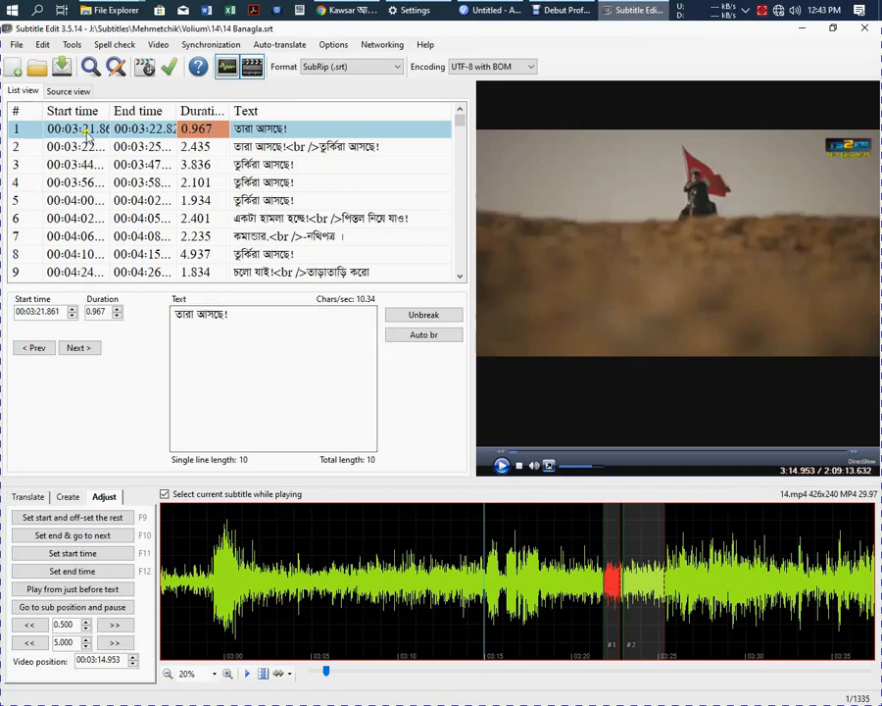
Step: Widen the Start time column to show complete start times, and select subtitle line 1
left_click_drag(111, 111, 157, 110)
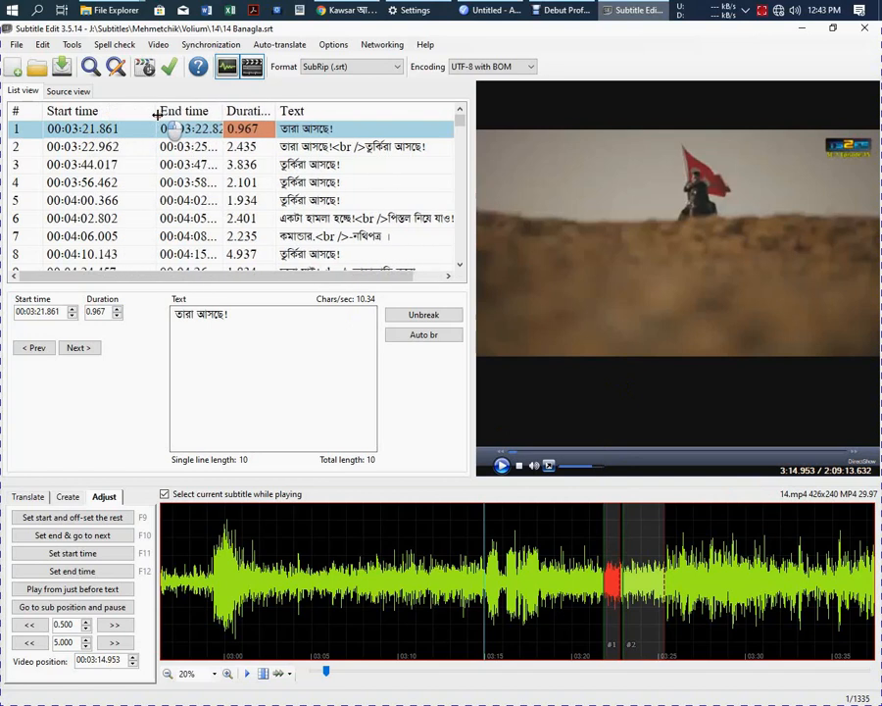
left_click(86, 130)
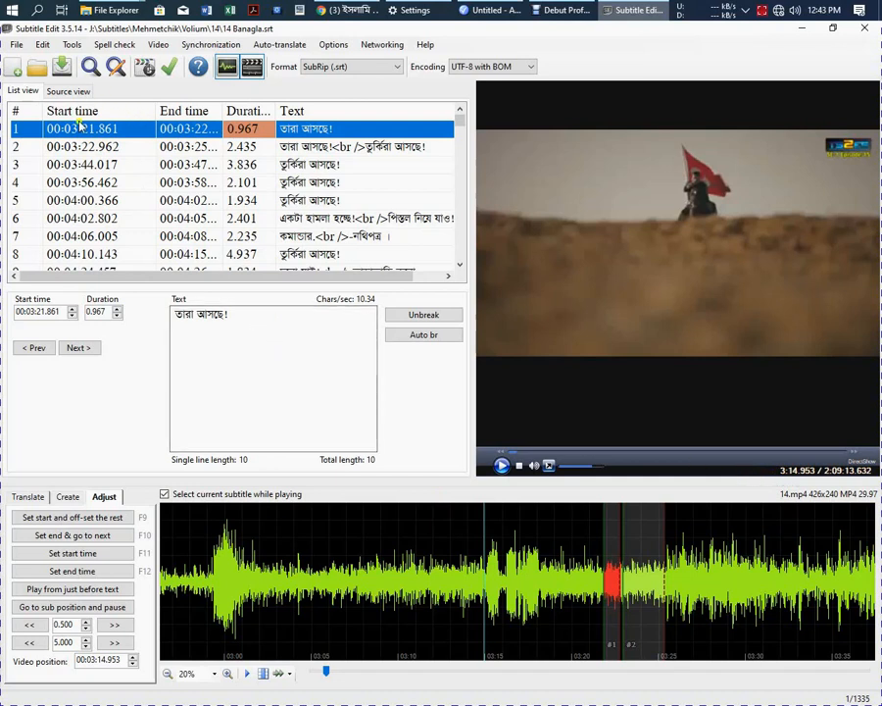
Step: Adjust all subtitle times so that all lines show 5 seconds (00:00:05.000) earlier
left_click(222, 46)
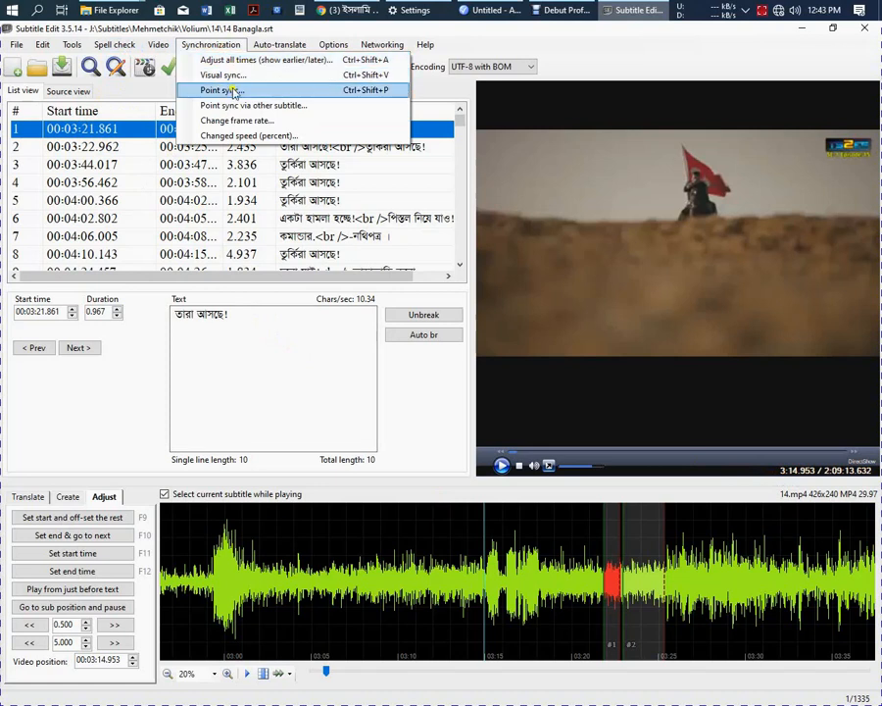
left_click(247, 59)
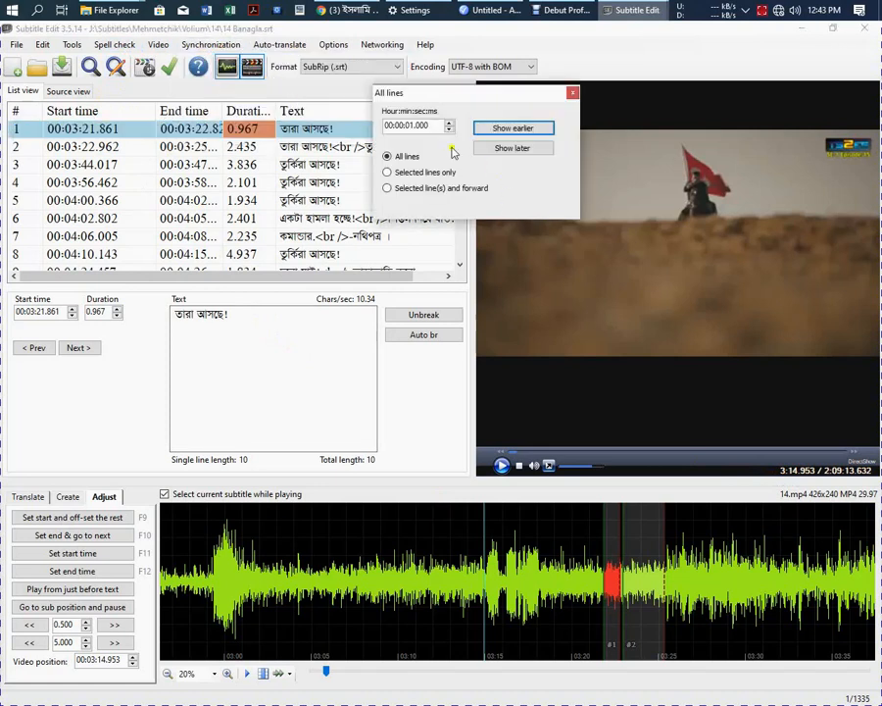
left_click(414, 126)
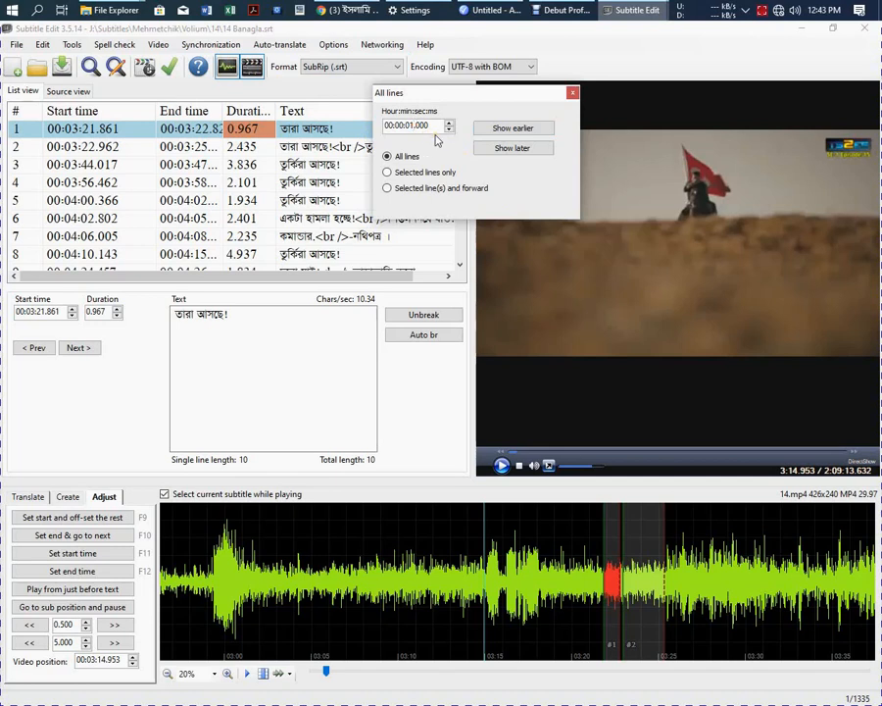
left_click(413, 125)
key("BackSpace")
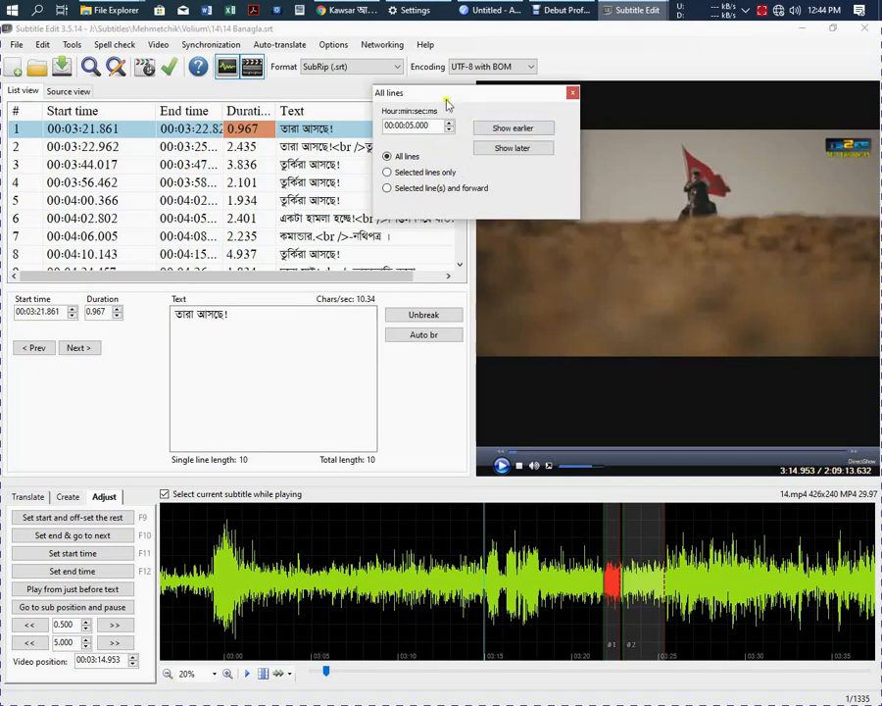
left_click_drag(447, 96, 416, 97)
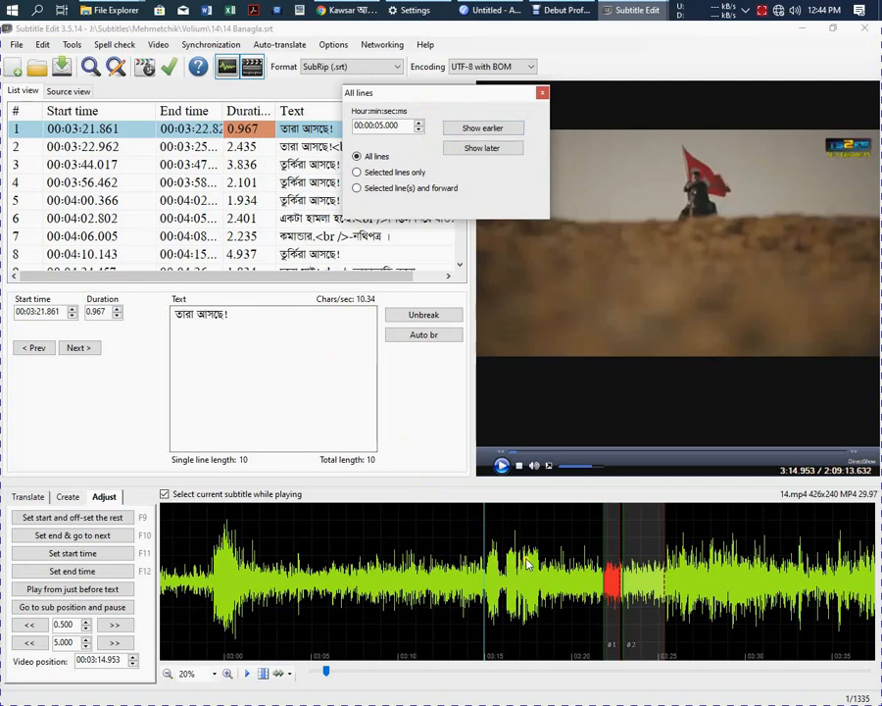
left_click(495, 132)
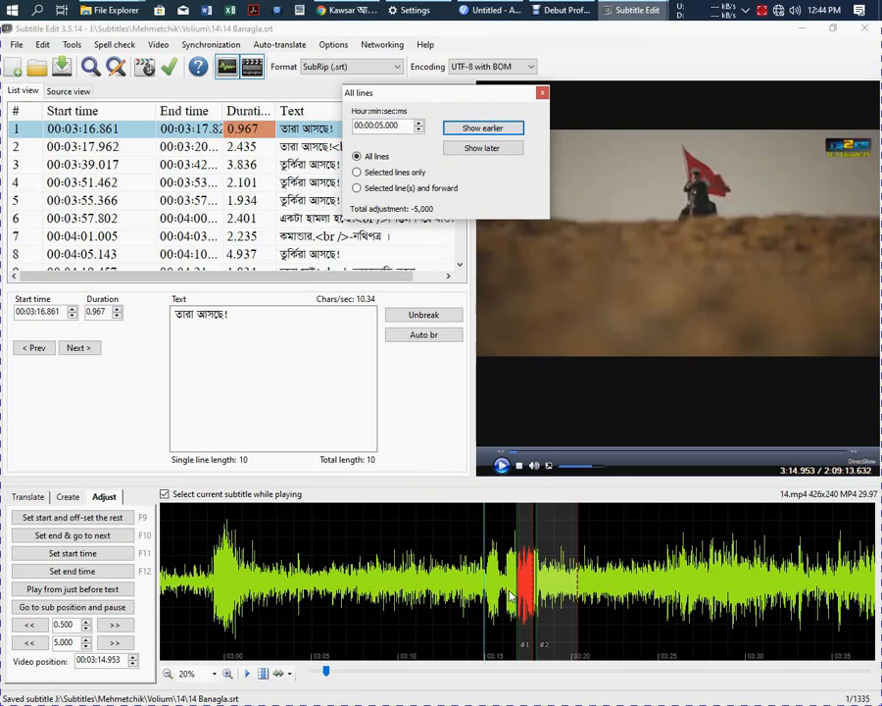
Step: Zoom the waveform to 50% and play around 3:15 to compare the first spoken line with subtitle line 1
scroll(514, 571, "up", 3)
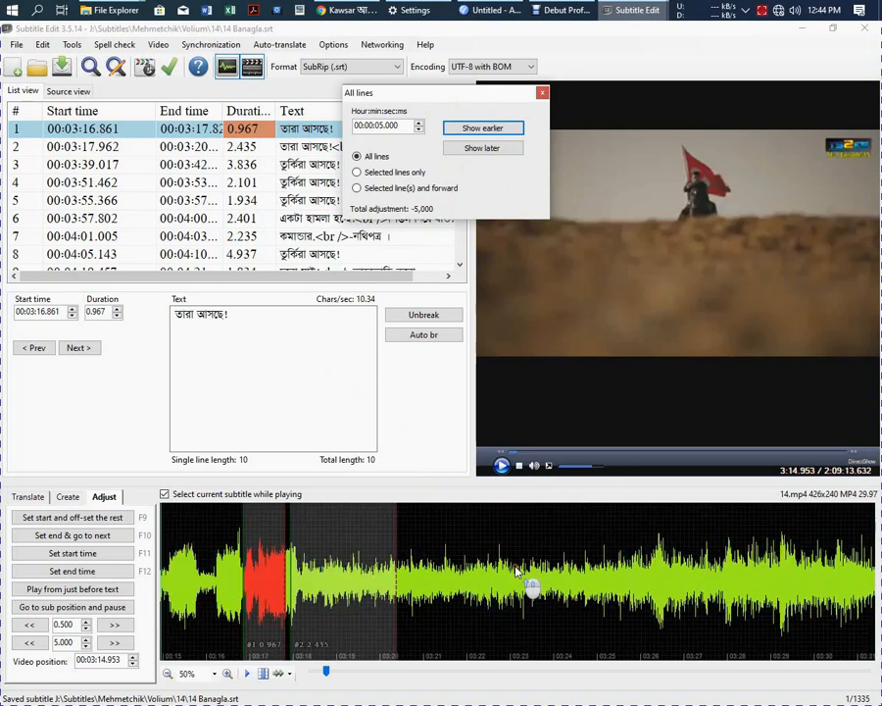
scroll(605, 592, "down", 2)
scroll(605, 593, "down", 3)
scroll(606, 592, "down", 13)
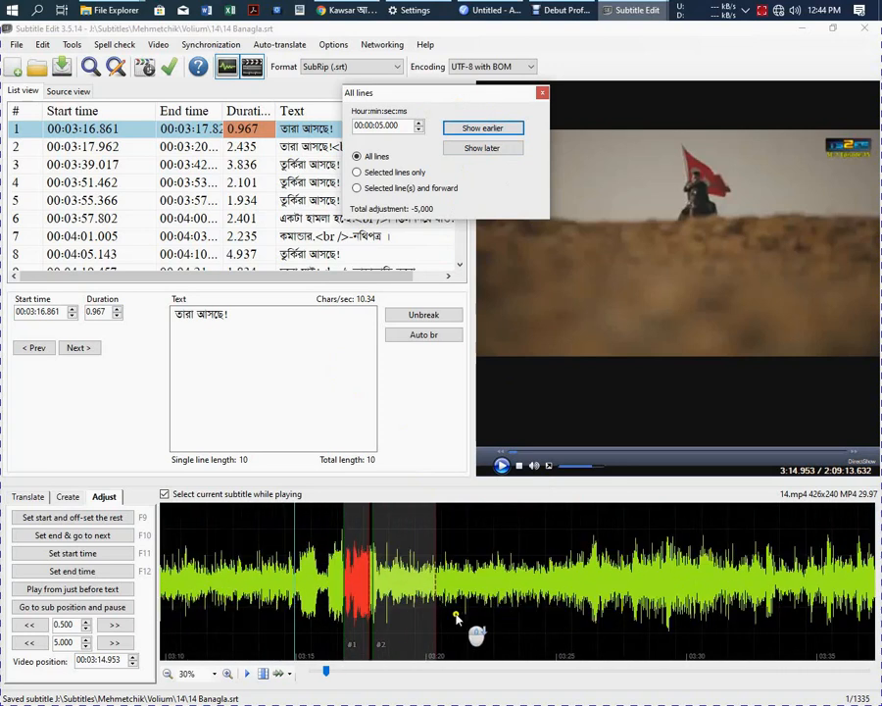
scroll(353, 592, "up", 2)
left_click(492, 600)
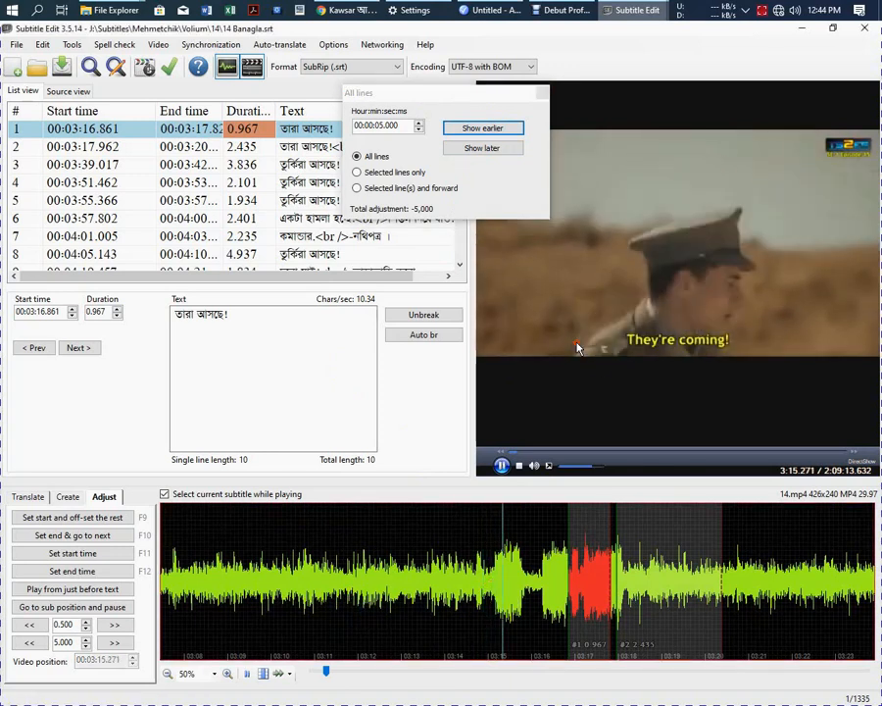
left_click(487, 591)
left_click(491, 591)
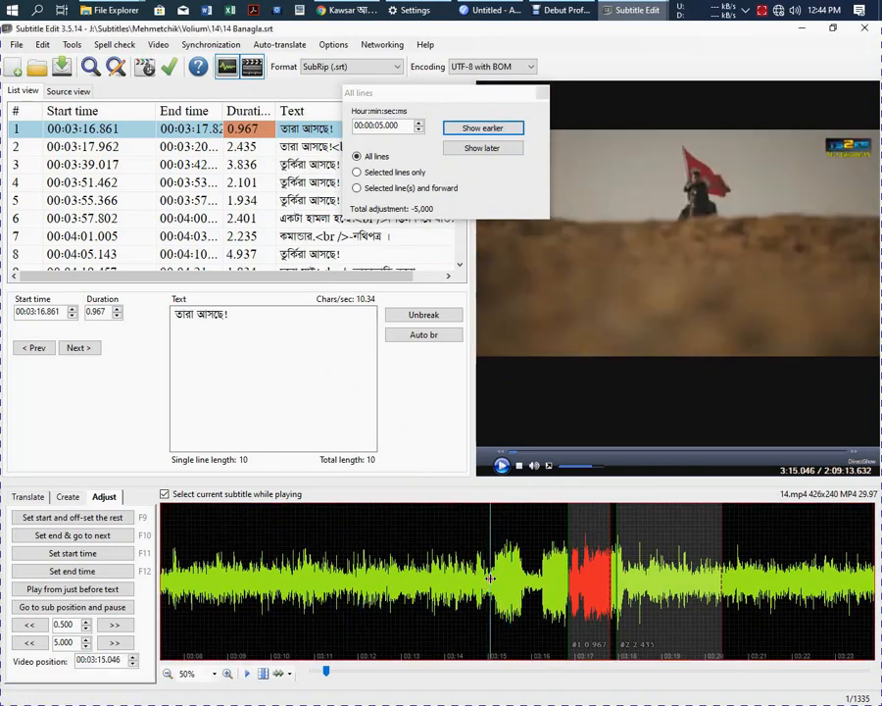
Step: Place the video position at 3:15.062, set the start of subtitle line 1 there, and offset the rest
left_click(594, 575)
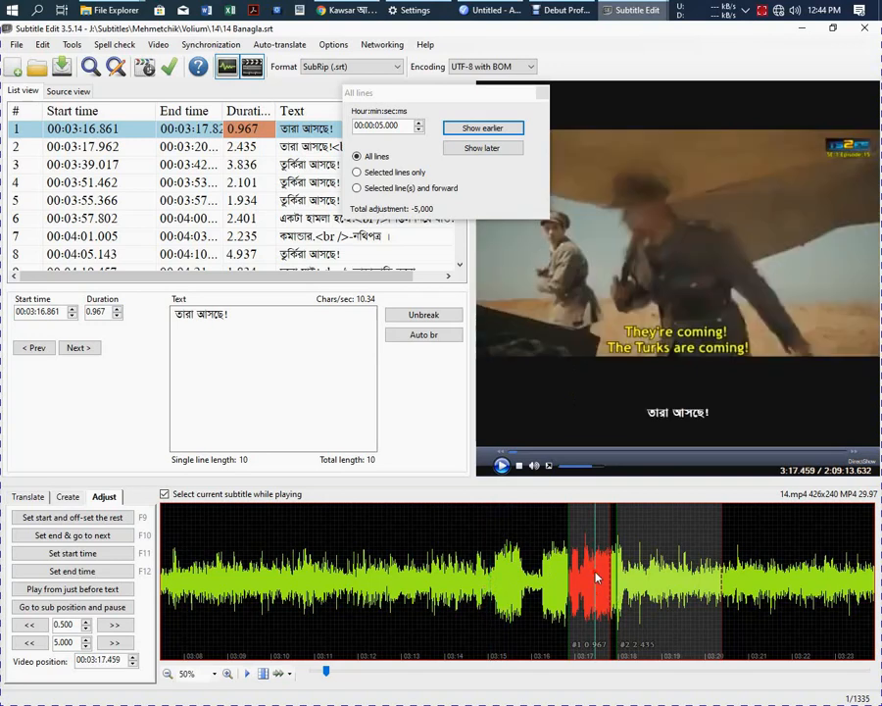
left_click(489, 585)
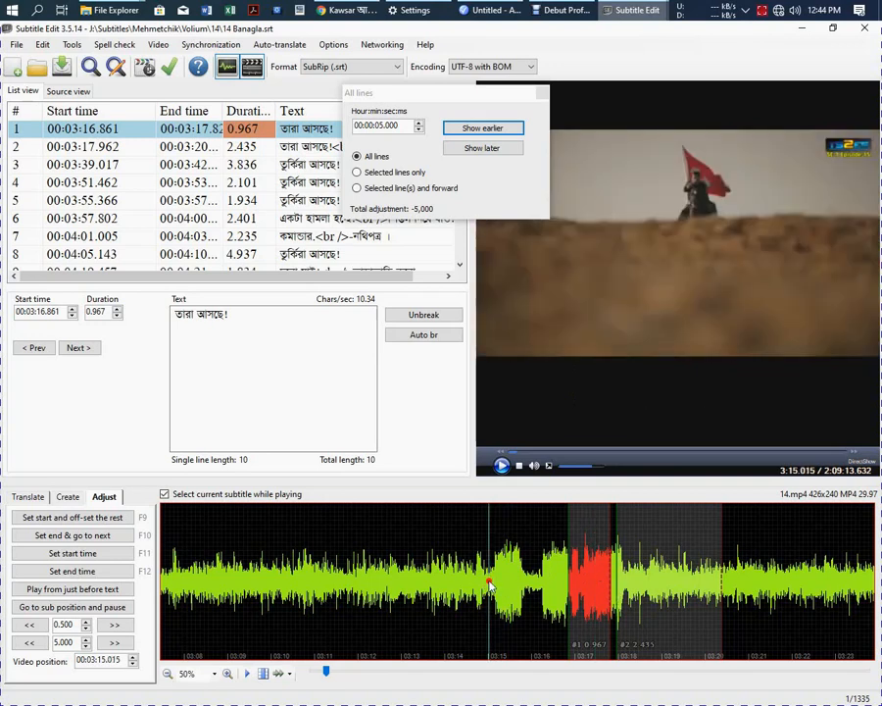
left_click(492, 585)
left_click(30, 523)
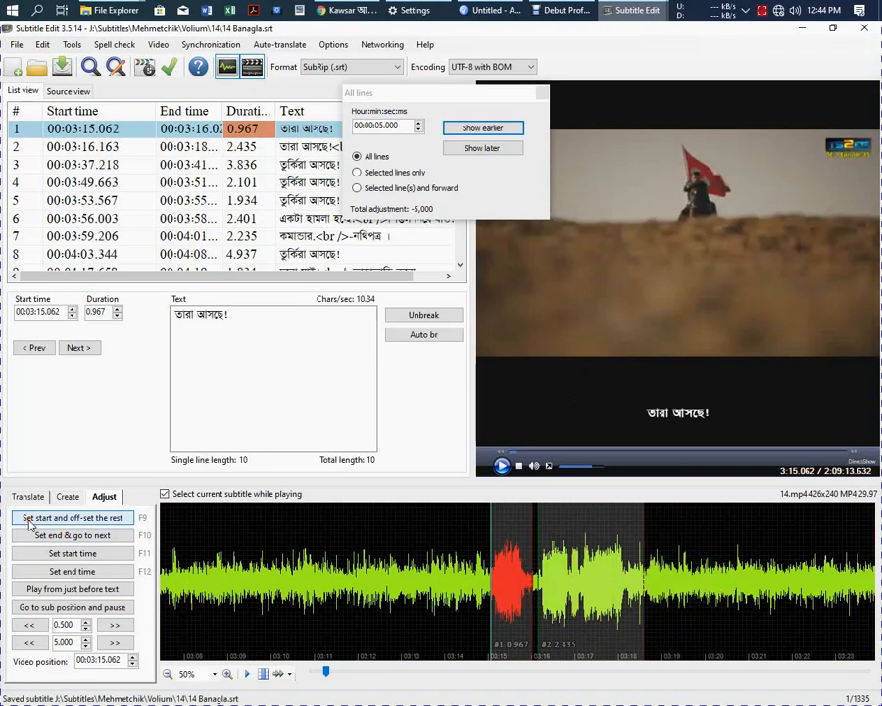
Step: Play the video from 3:15.062 through subtitle lines 1 and 2 to check their timing, and pause it
left_click(573, 318)
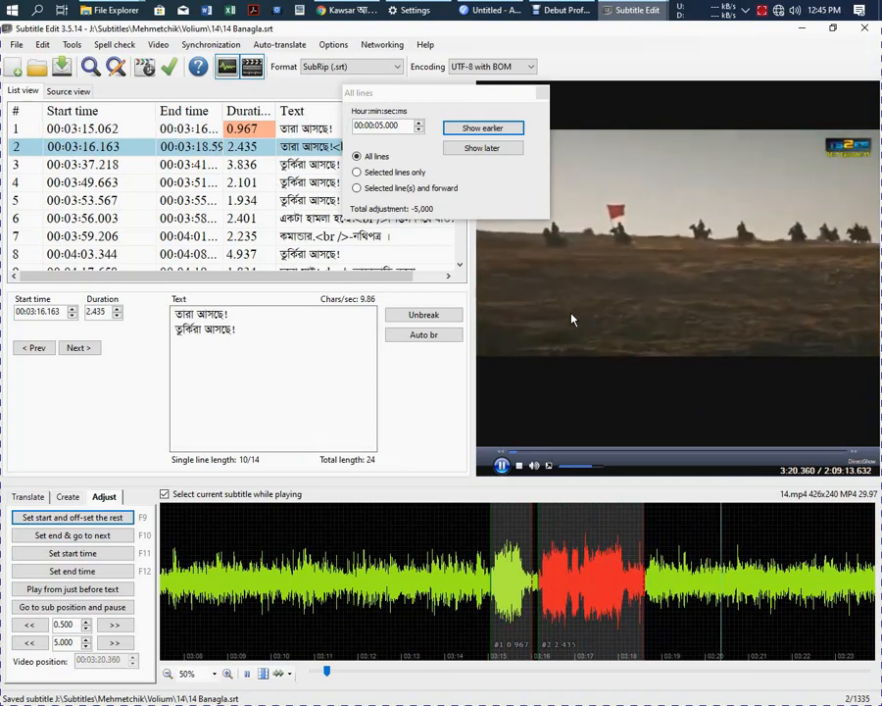
left_click(574, 319)
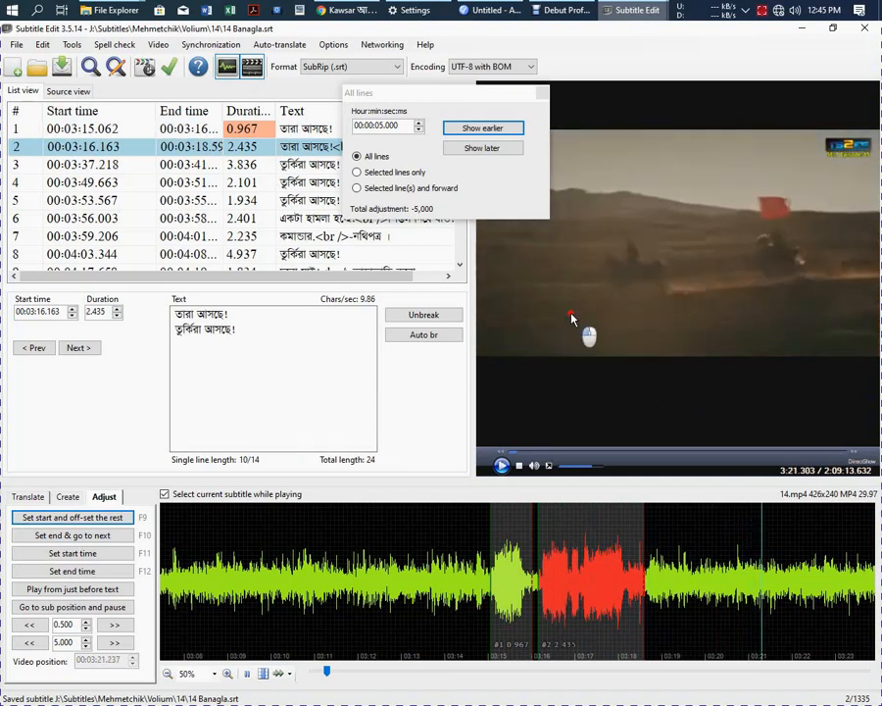
left_click(415, 580)
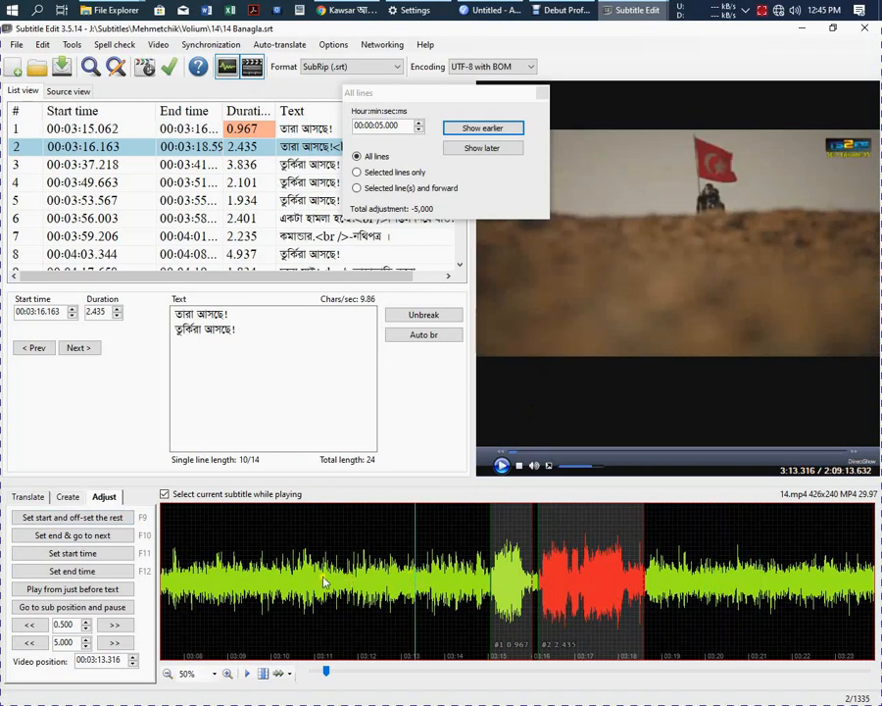
left_click(72, 516)
key("ctrl+s")
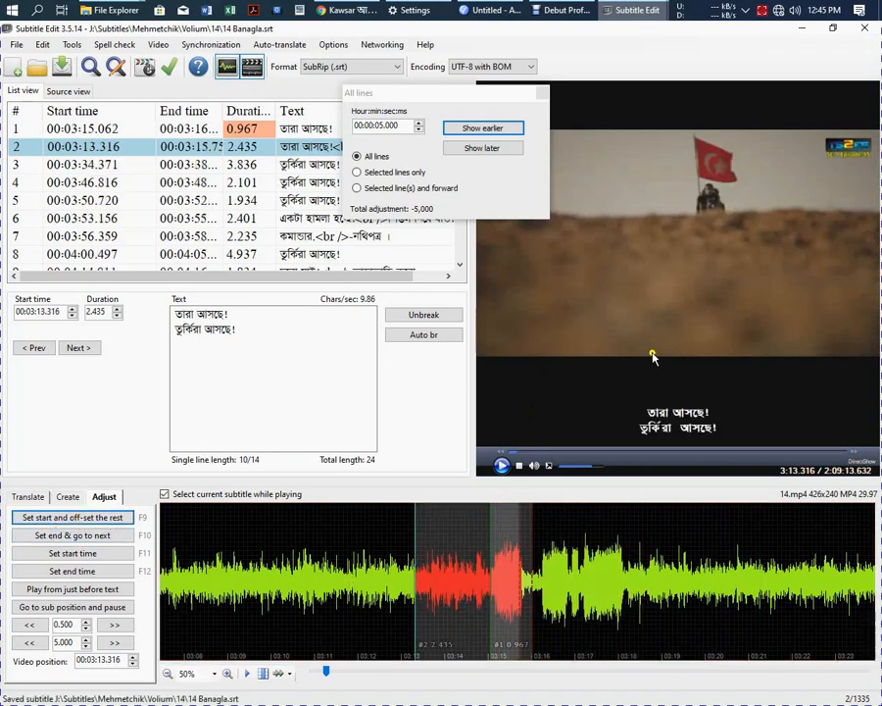
key("ctrl+z")
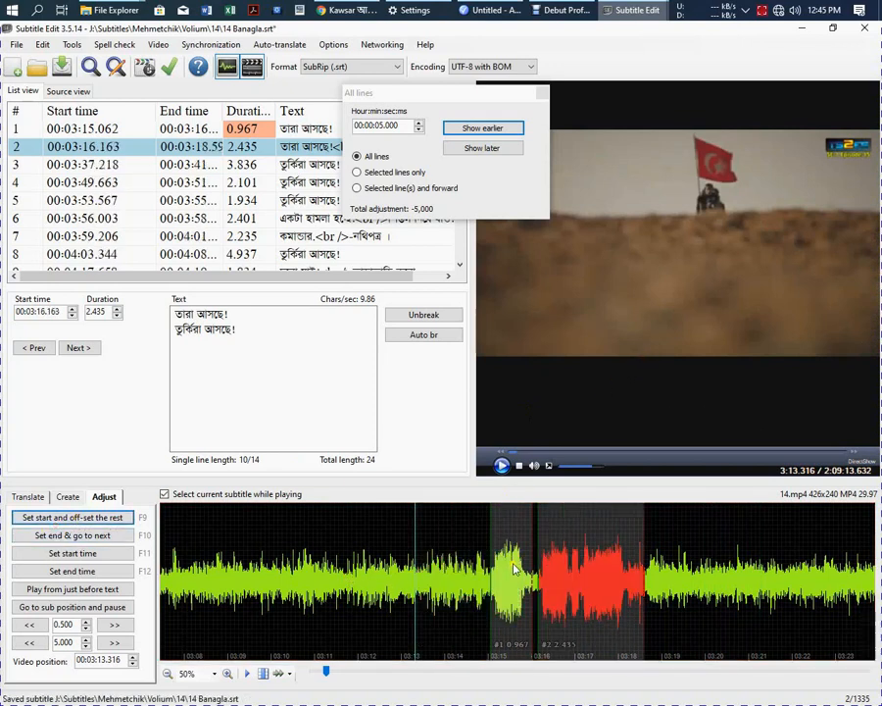
Step: Set the start of subtitle line 1 to 3:10.777, offset the rest, and play the video to compare the timing with the speech
left_click(514, 566)
left_click(305, 566)
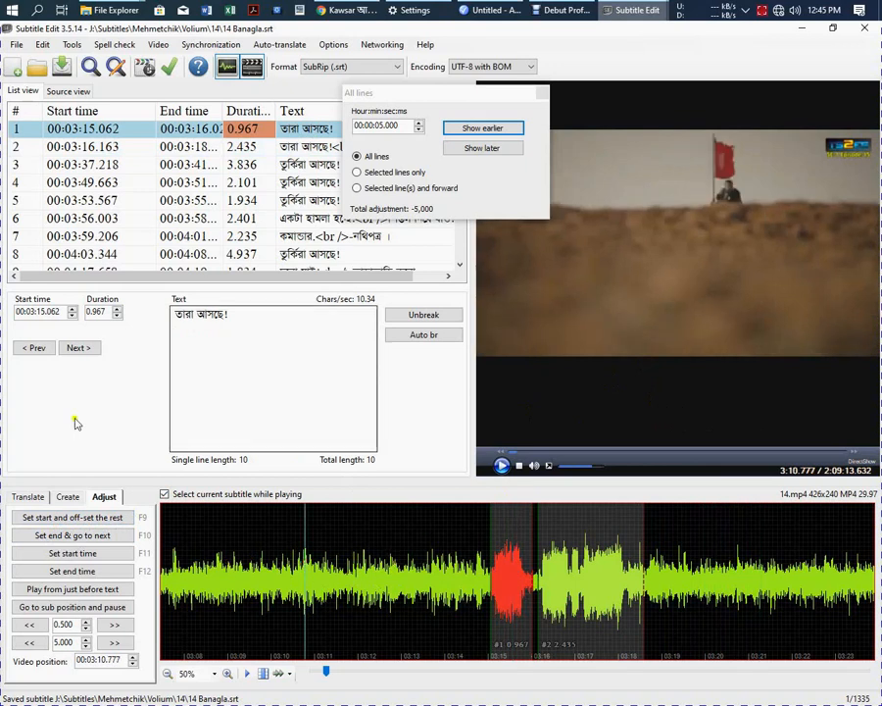
left_click(33, 517)
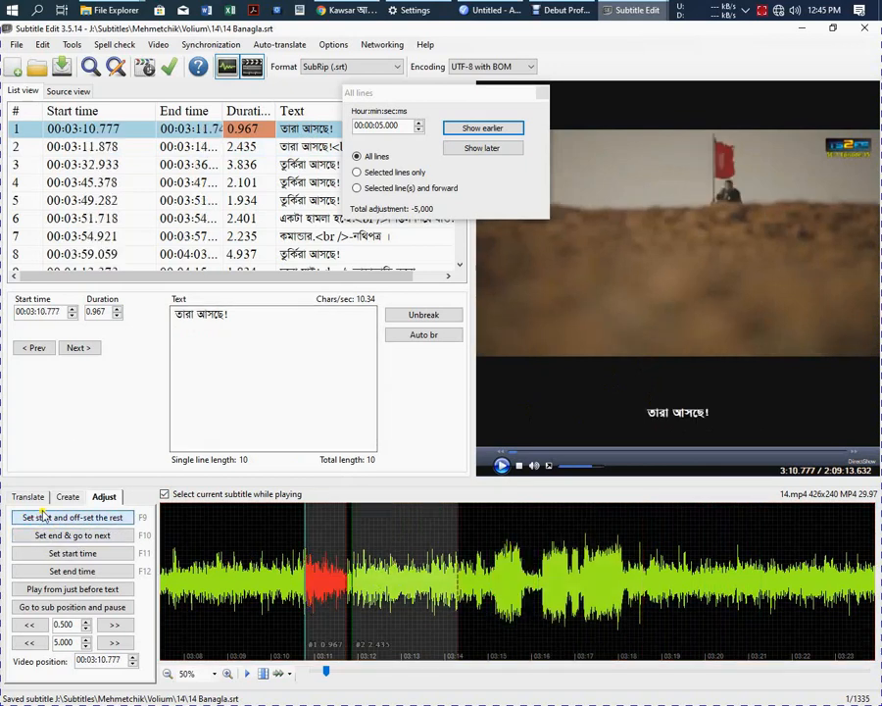
left_click(653, 324)
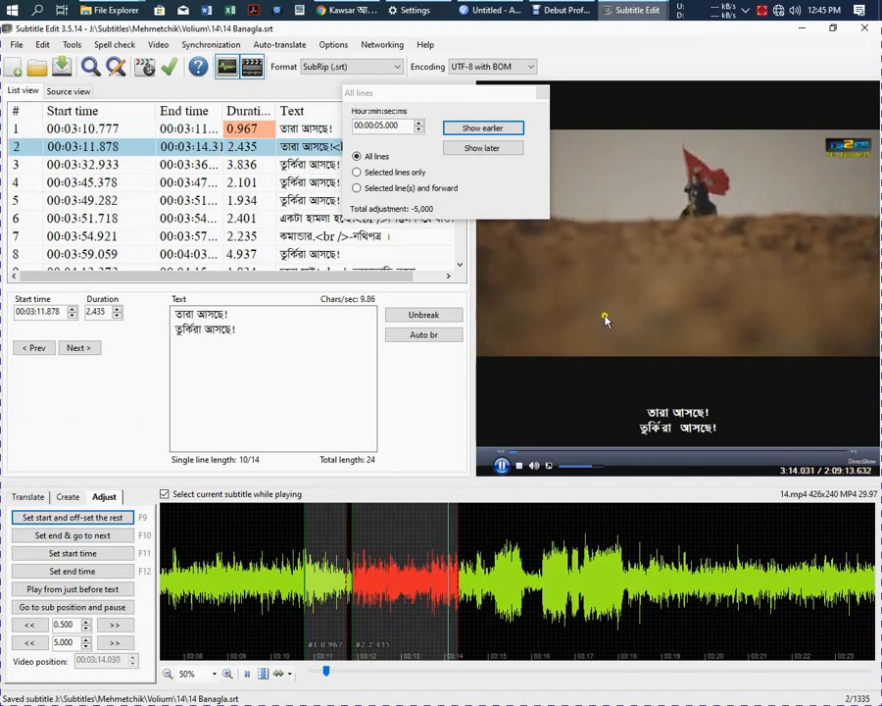
left_click(603, 319)
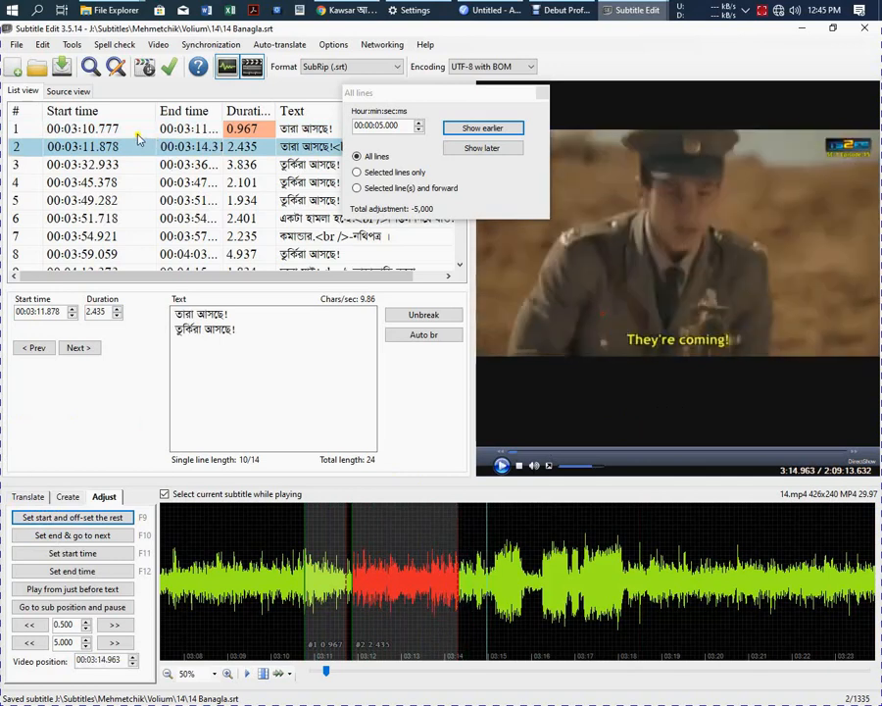
Step: Place the video position at 3:15.093, where the first spoken line begins, and set subtitle line 1 to start there, offsetting the rest
left_click(137, 130)
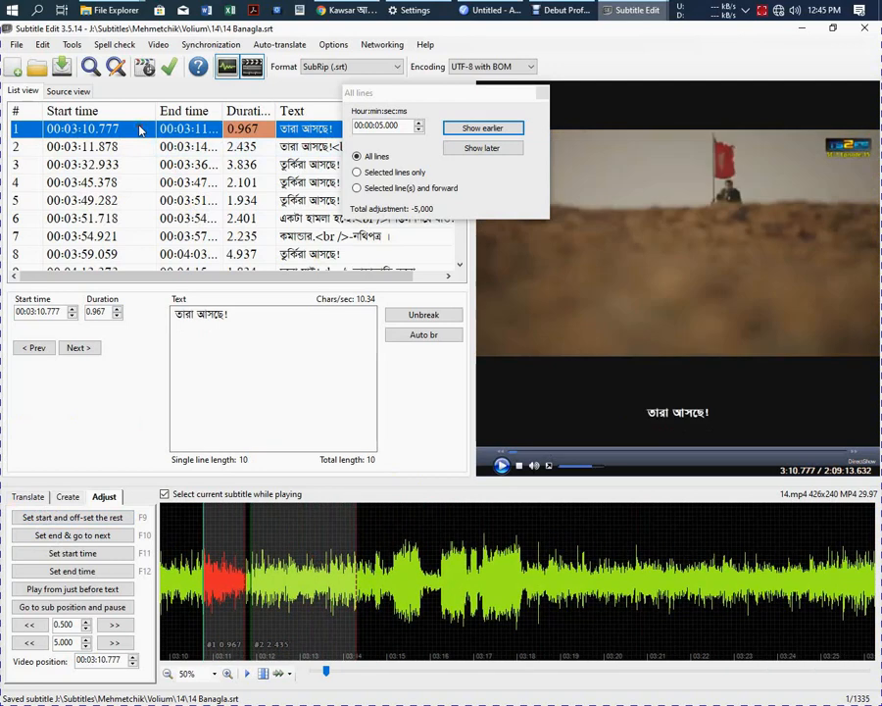
left_click(219, 582)
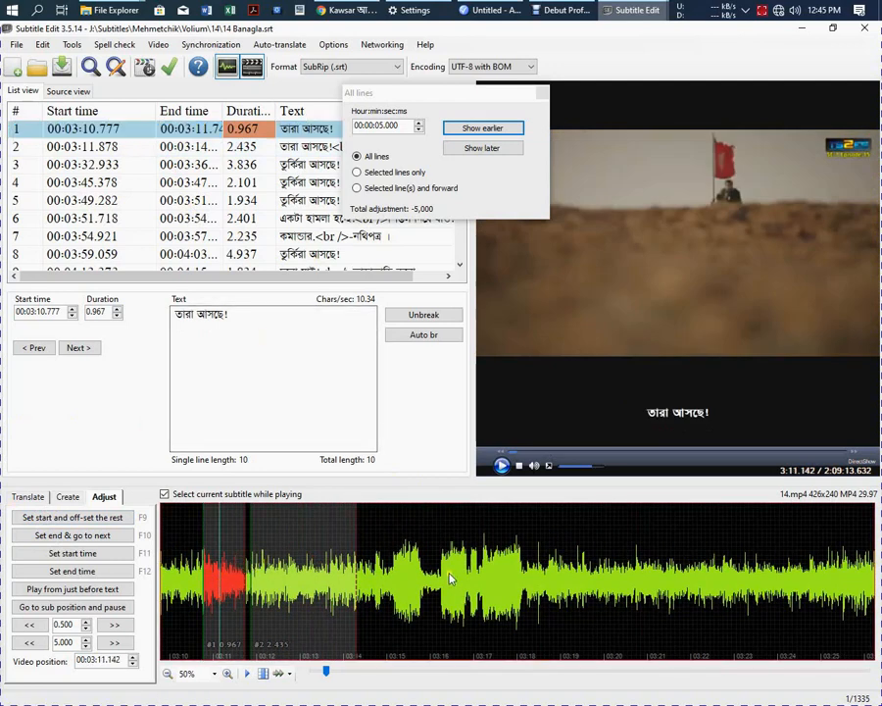
scroll(434, 579, "up", 1)
scroll(434, 579, "up", 1)
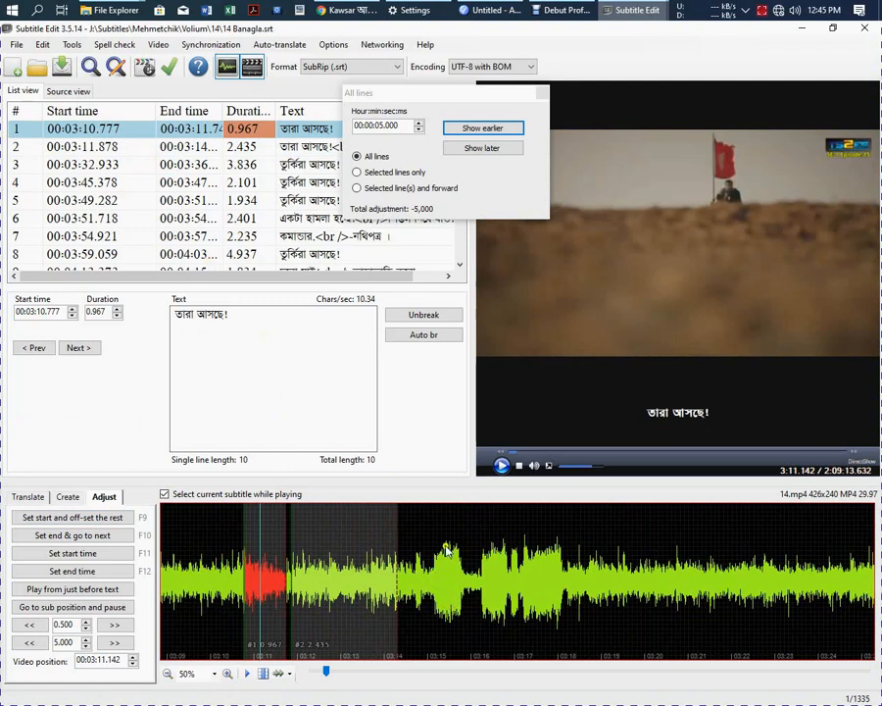
left_click(433, 579)
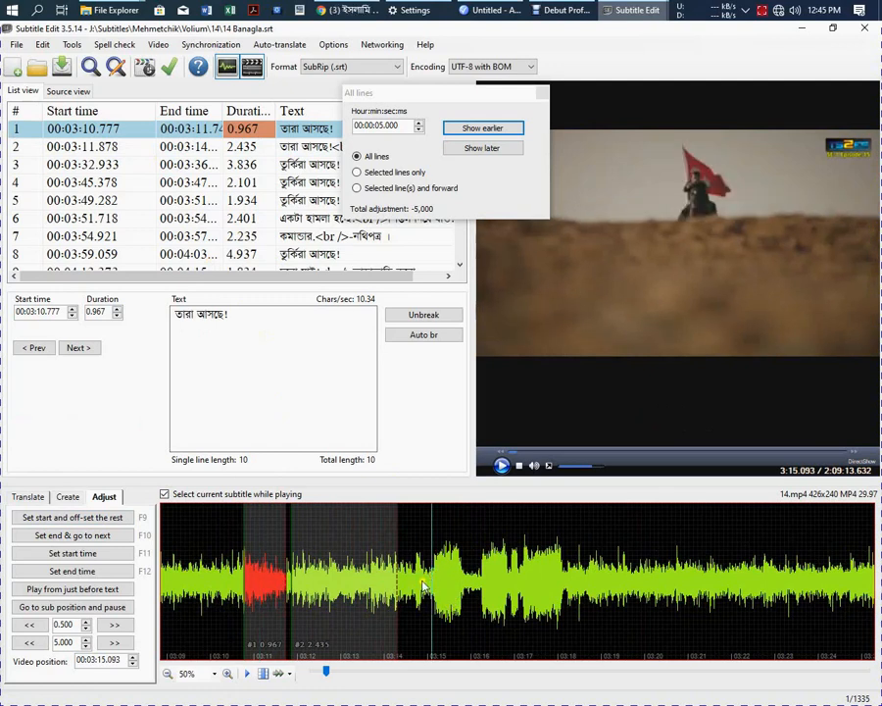
left_click(85, 518)
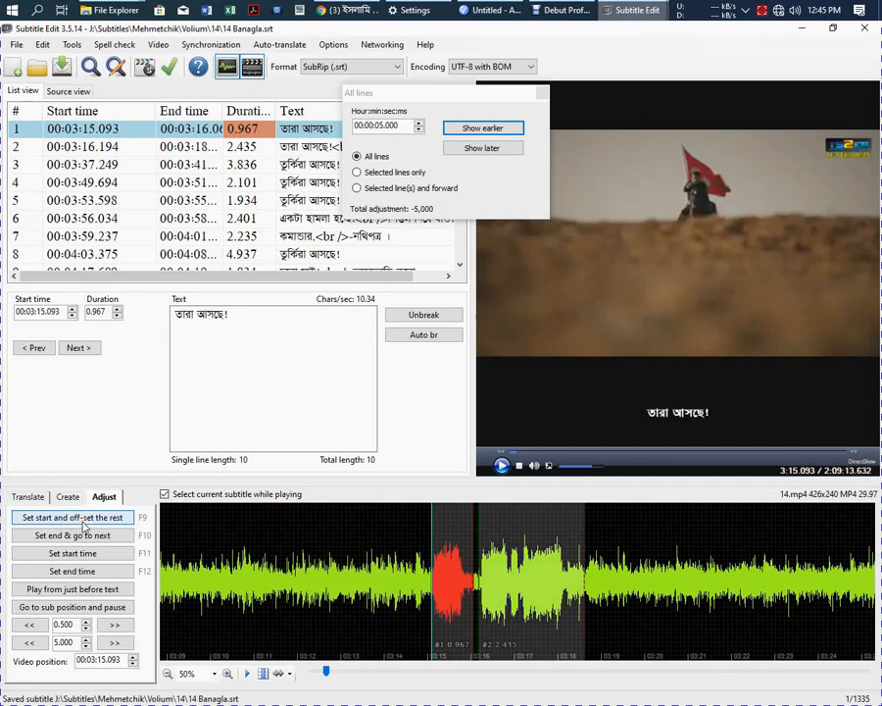
left_click_drag(383, 102, 361, 99)
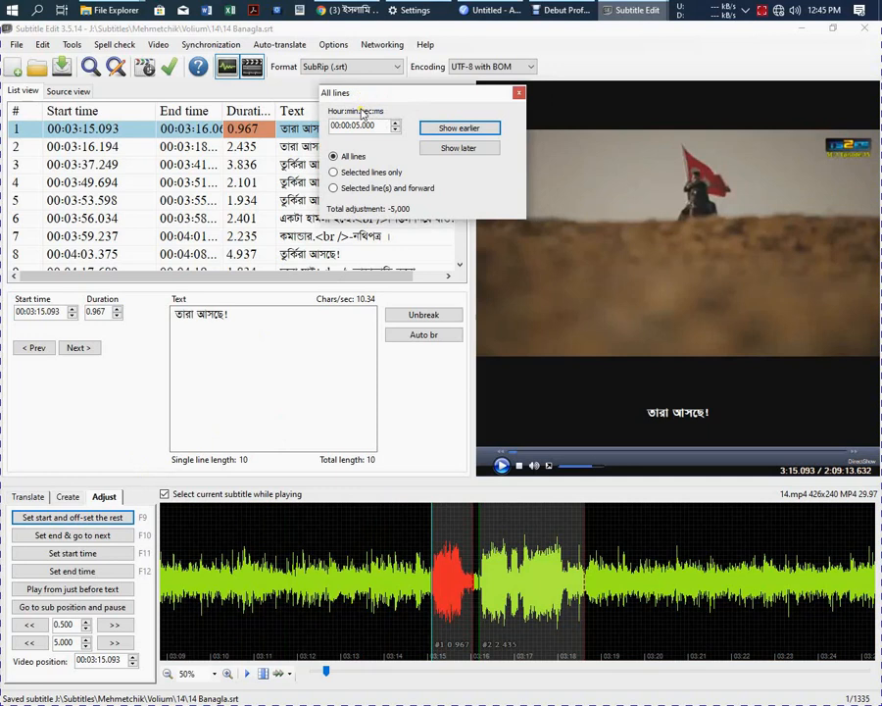